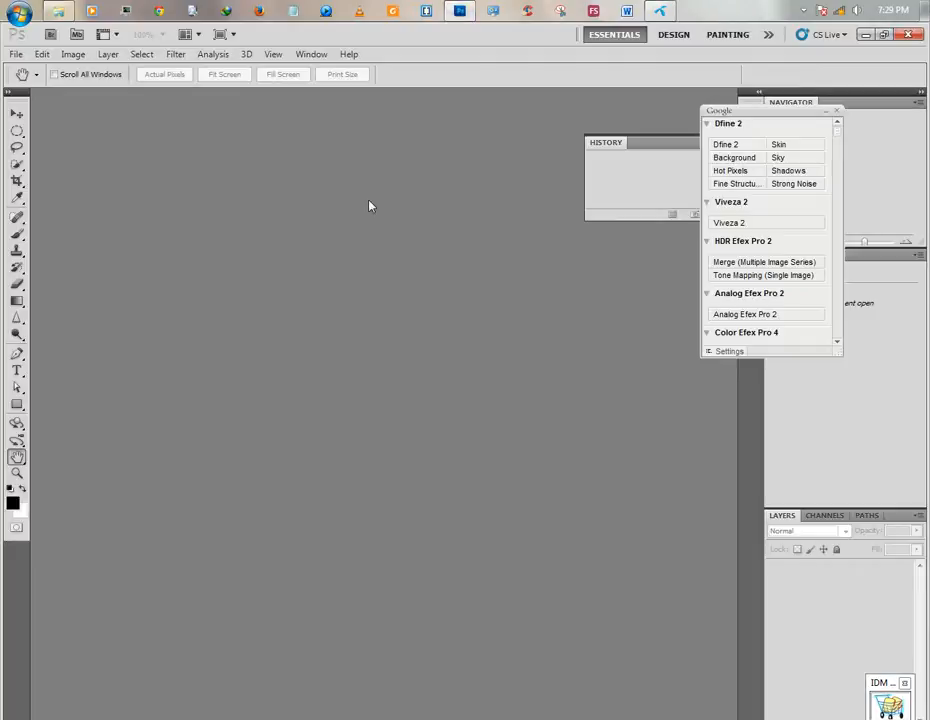
# Open the plain grey tee photo 54_-_plain_grey_idle_man_tee_3.jpg in Photoshop and convert its locked background into regular layer Layer 0.
pyautogui.click(55, 11)
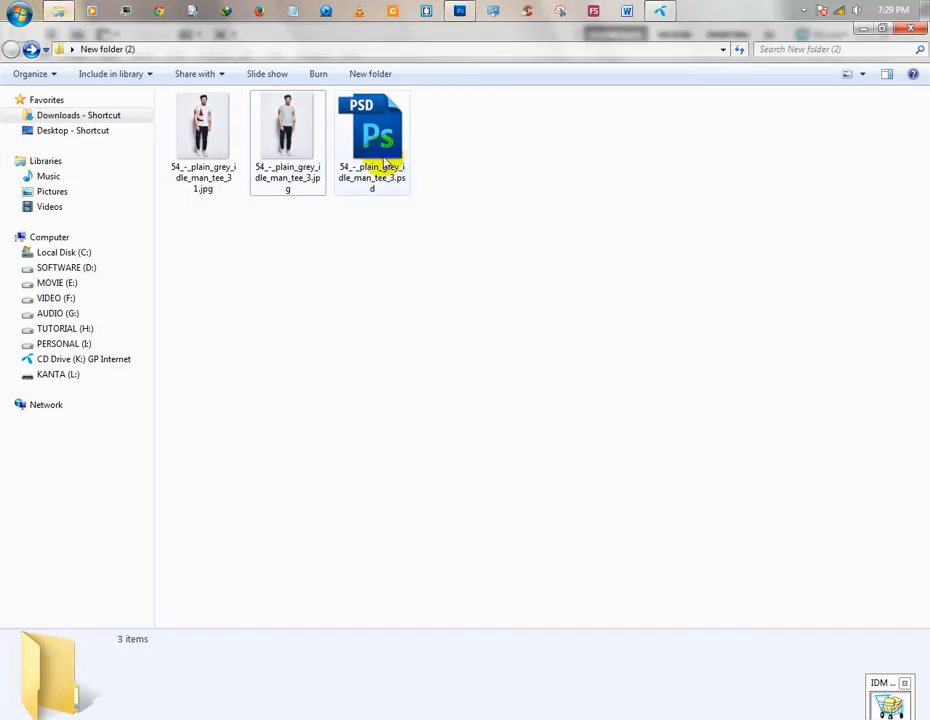
pyautogui.moveTo(322, 118); pyautogui.dragTo(380, 298)
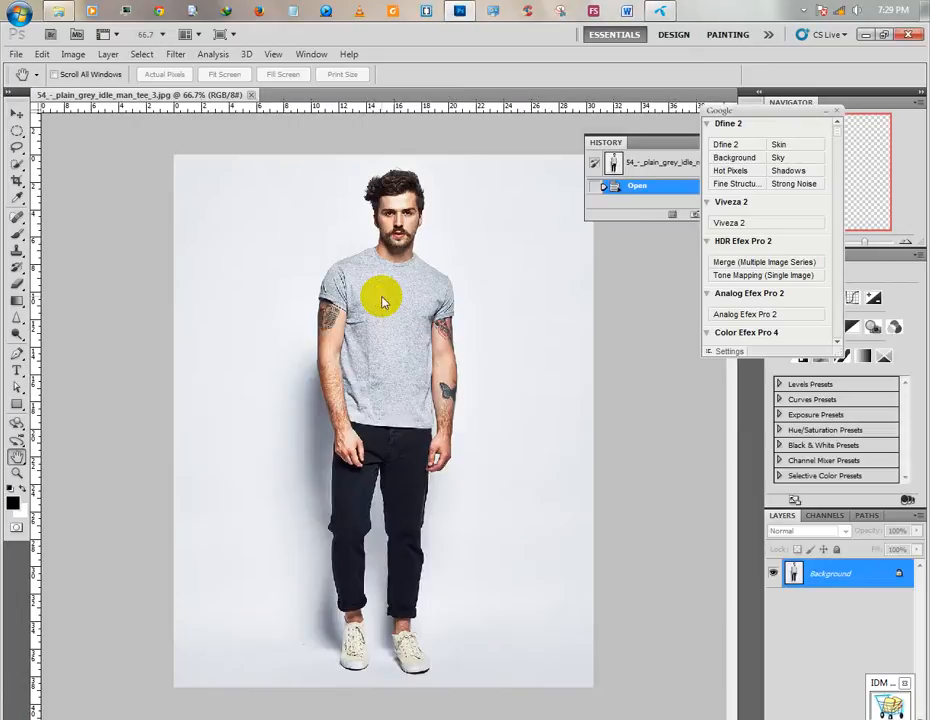
pyautogui.doubleClick(898, 569)
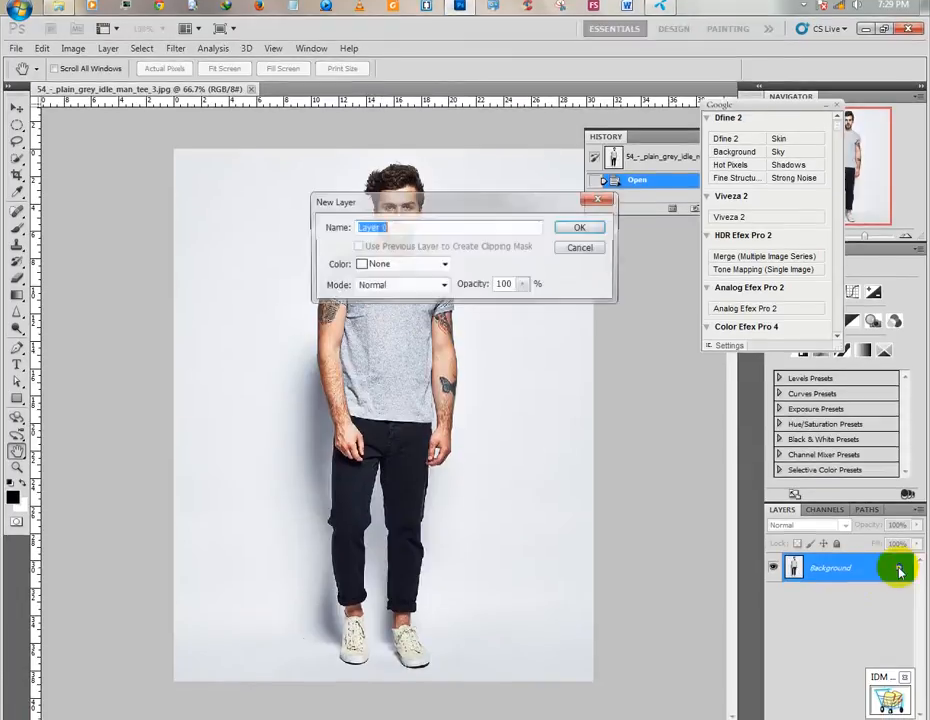
pyautogui.click(592, 228)
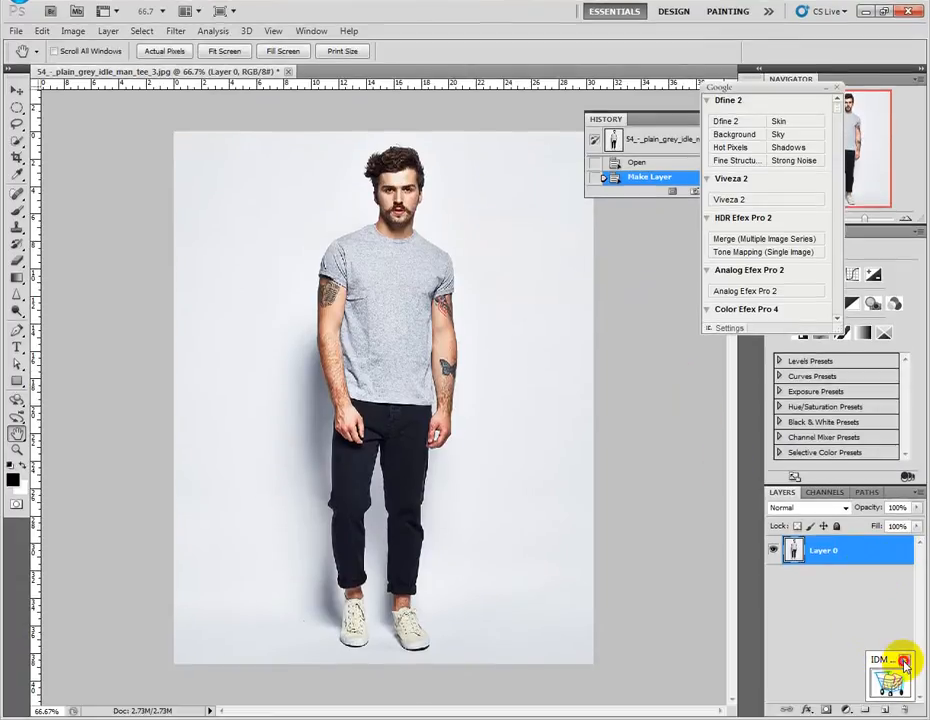
# Duplicate Layer 0 twice and desaturate the topmost copy, Layer 0 copy 2.
pyautogui.moveTo(872, 547); pyautogui.dragTo(885, 710)
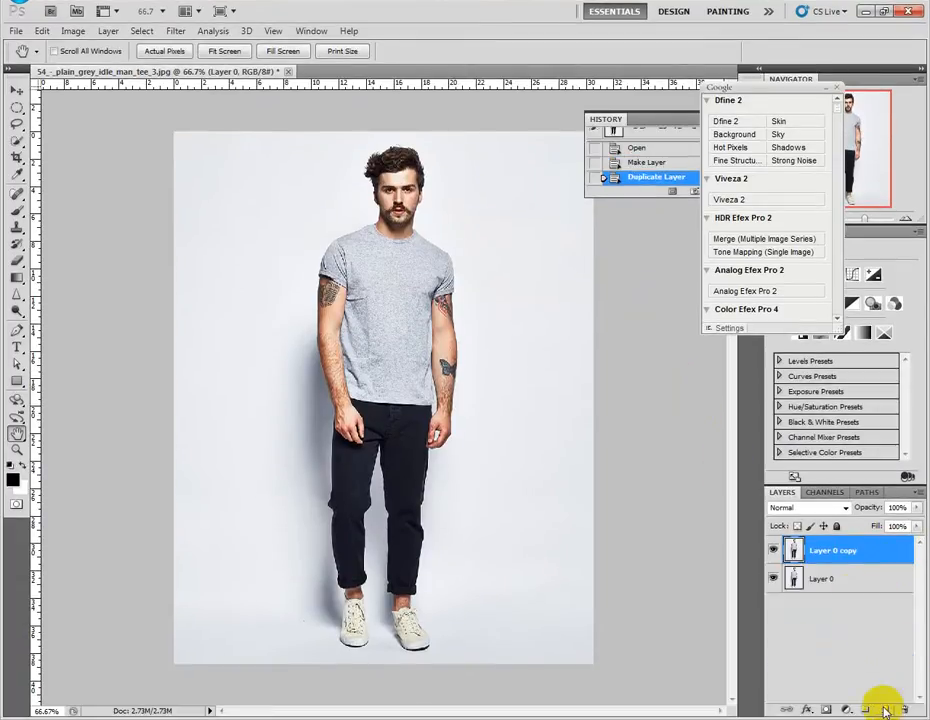
pyautogui.moveTo(852, 557); pyautogui.dragTo(884, 708)
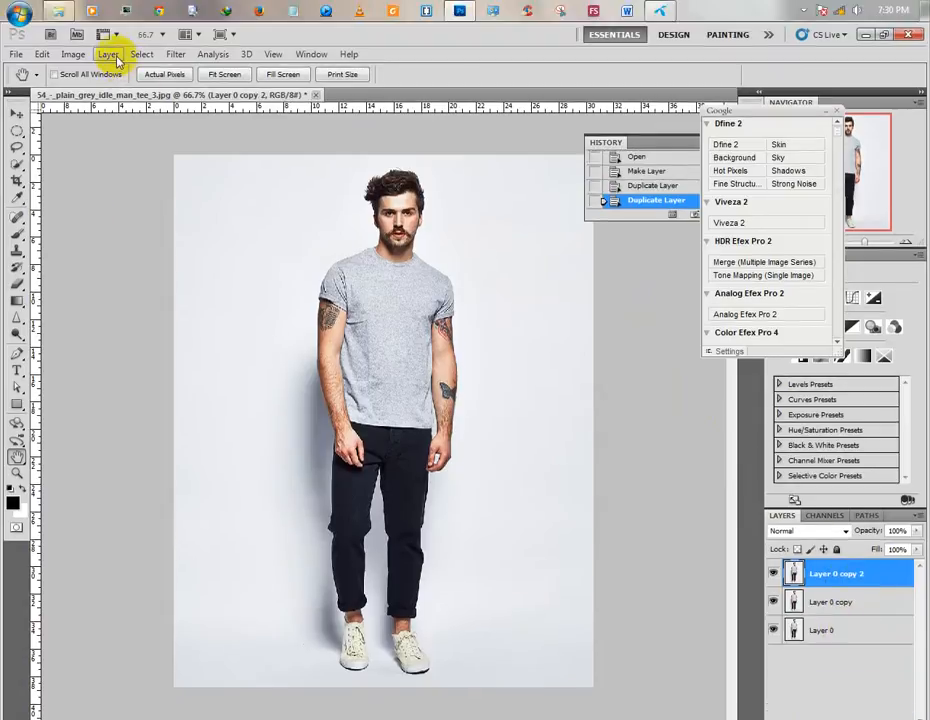
pyautogui.click(141, 31)
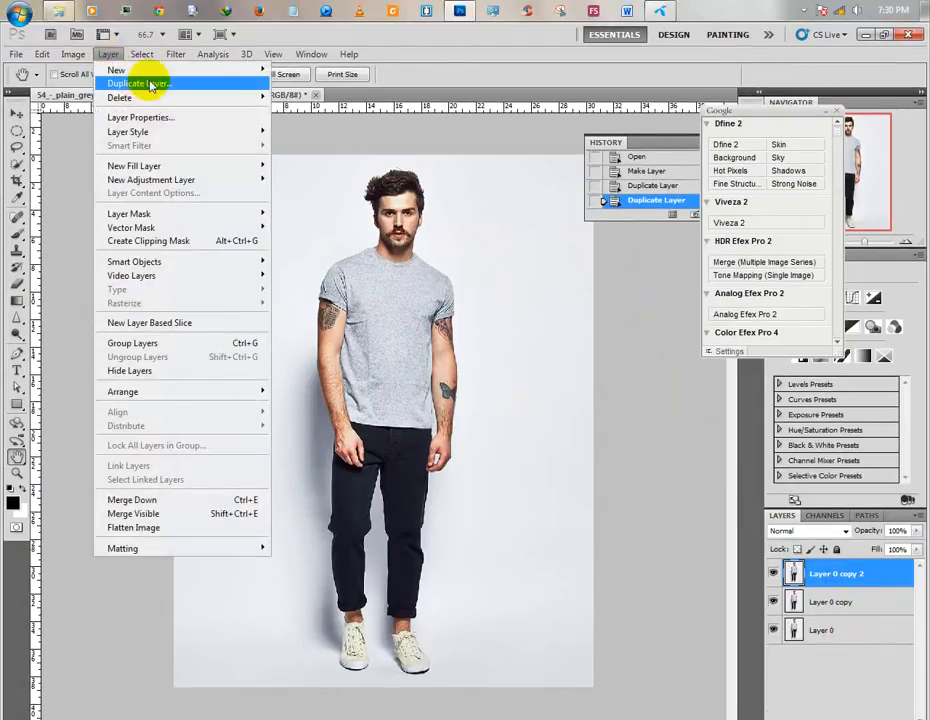
pyautogui.moveTo(175, 55)
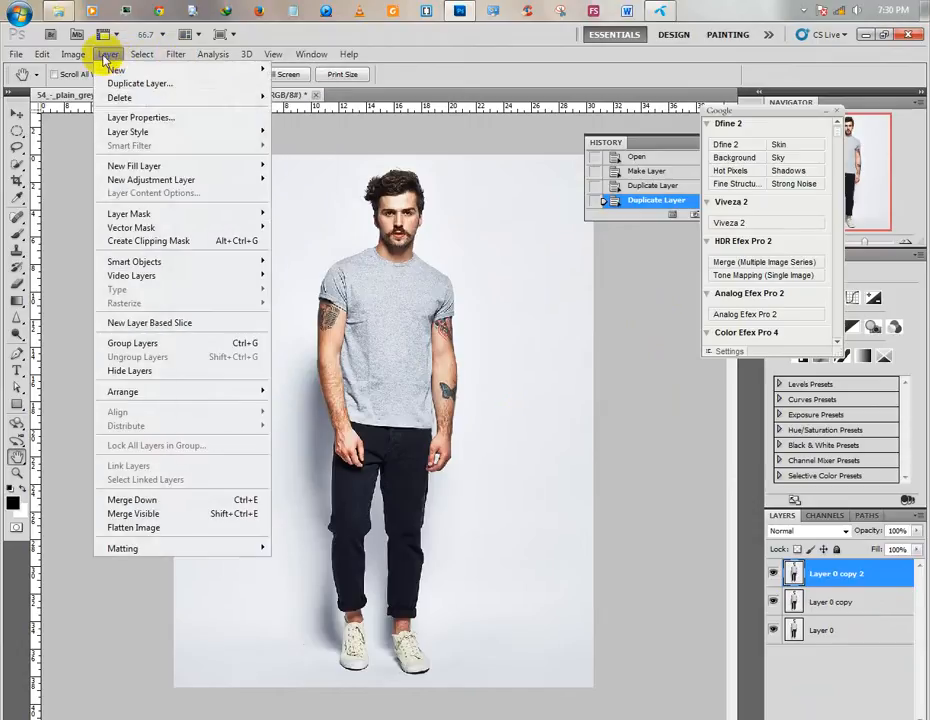
pyautogui.moveTo(72, 54)
pyautogui.moveTo(97, 91)
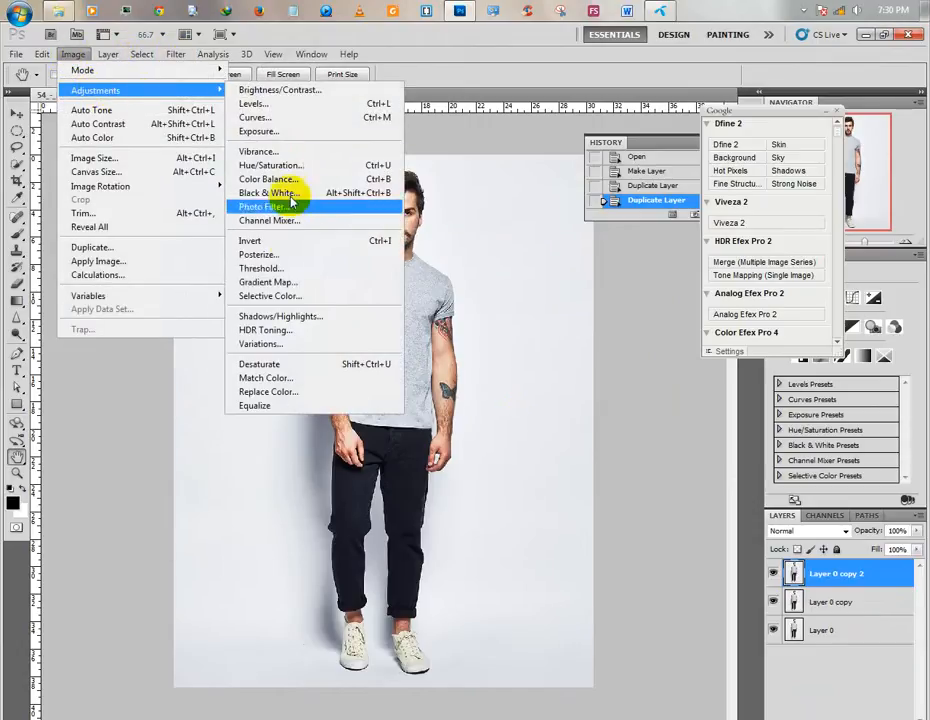
pyautogui.click(293, 368)
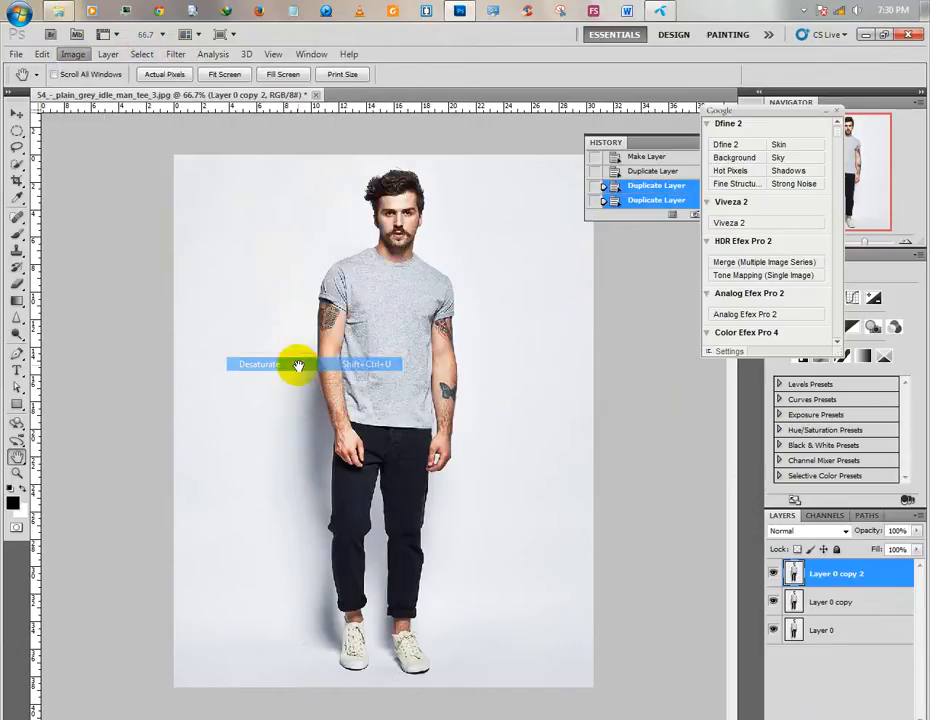
# Hide Layer 0 copy 2 and Layer 0, leaving Layer 0 copy visible and active.
pyautogui.click(776, 572)
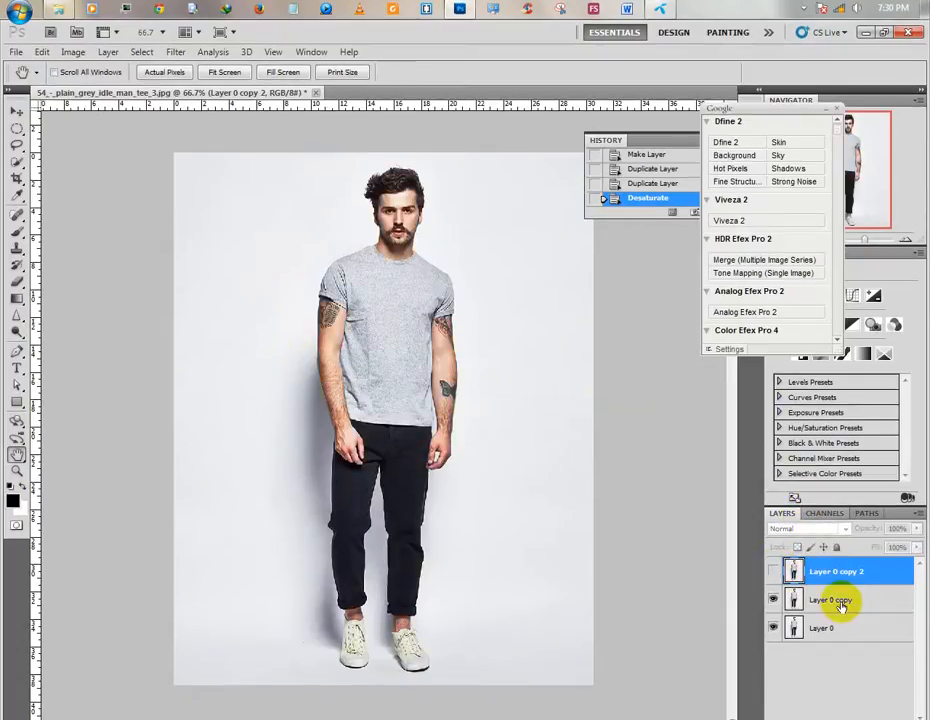
pyautogui.click(791, 603)
pyautogui.moveTo(257, 193); pyautogui.dragTo(600, 536)
pyautogui.moveTo(195, 152); pyautogui.dragTo(430, 440)
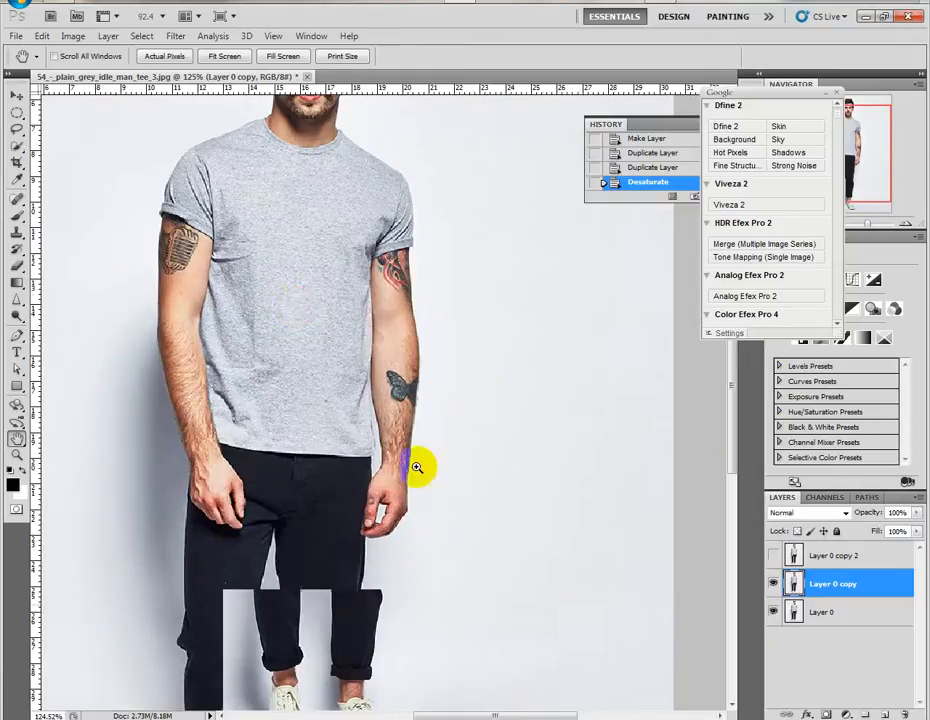
pyautogui.moveTo(117, 126); pyautogui.dragTo(590, 595)
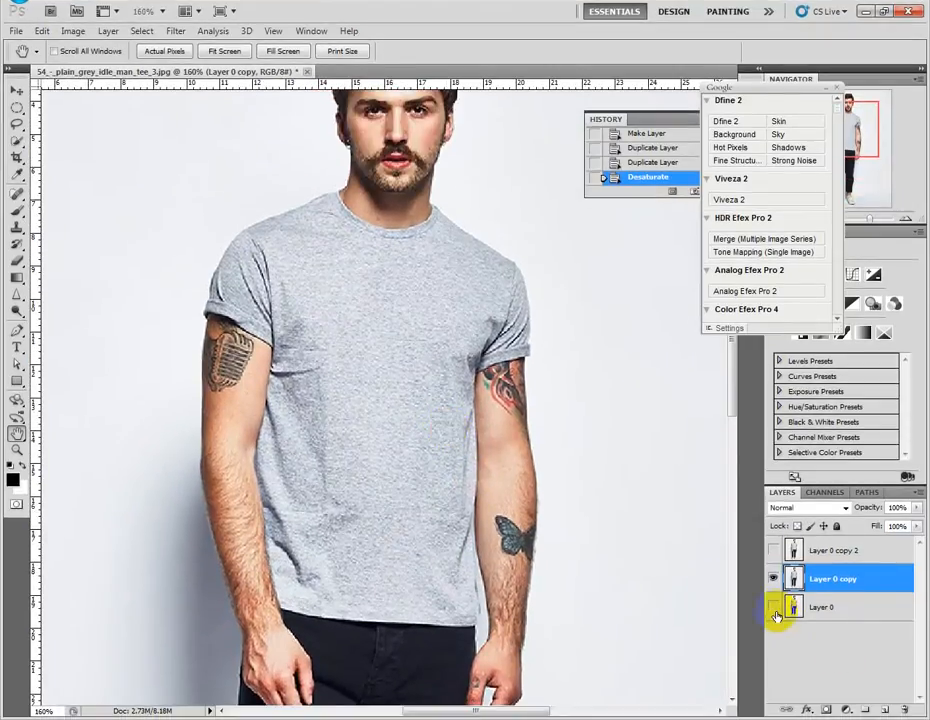
# Select the man's whole grey T-shirt on Layer 0 copy with the Quick Selection tool and a size 25 brush.
pyautogui.click(17, 145)
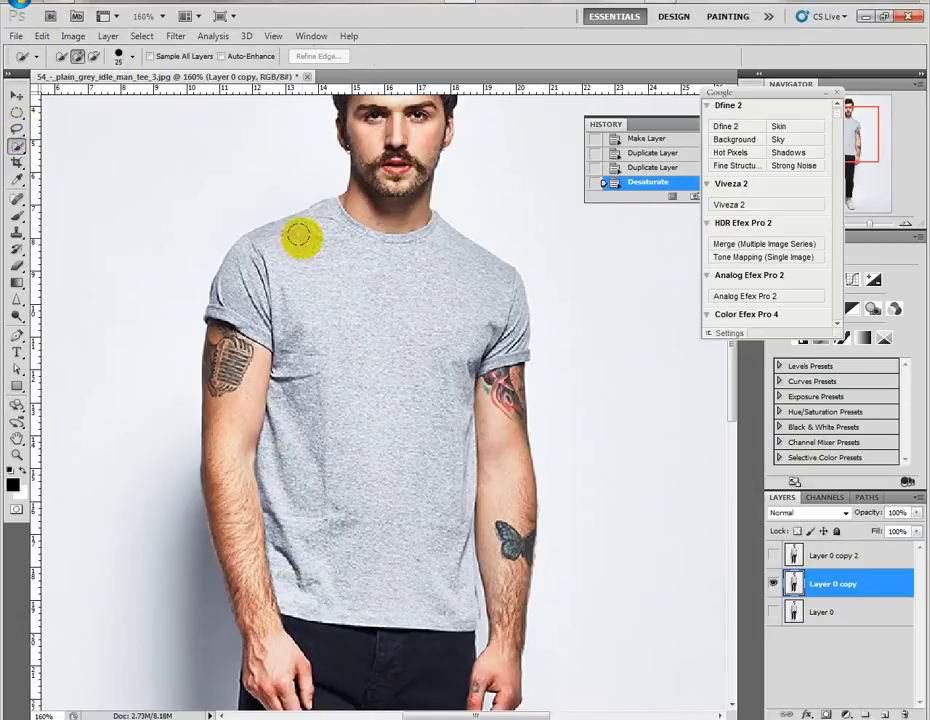
pyautogui.moveTo(303, 227); pyautogui.dragTo(320, 220)
pyautogui.moveTo(253, 253)
pyautogui.mouseDown()
pyautogui.moveTo(253, 285)
pyautogui.moveTo(303, 303)
pyautogui.mouseUp()
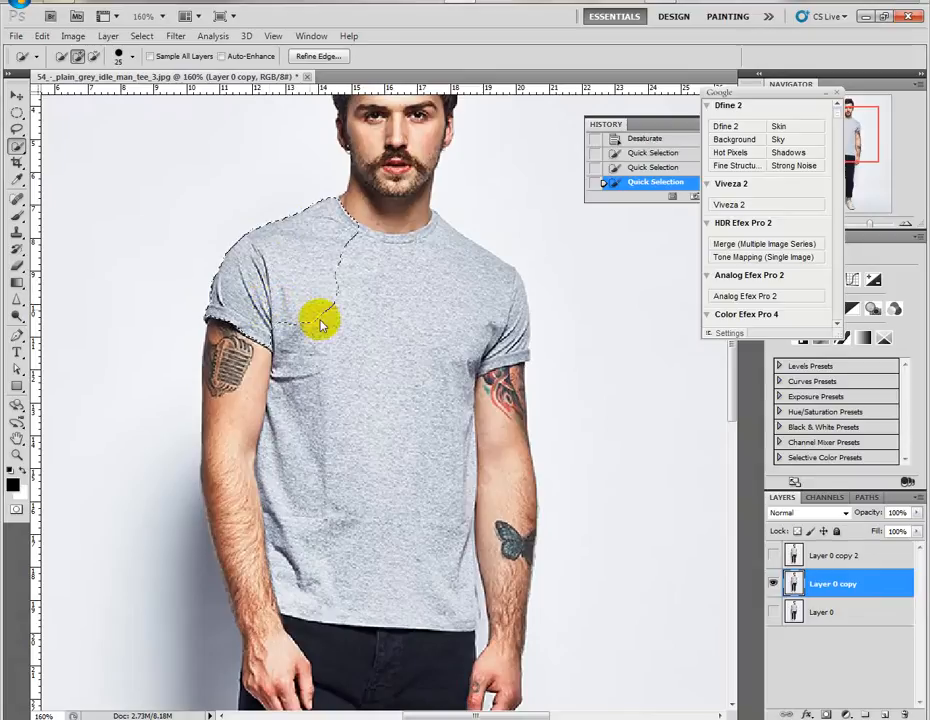
pyautogui.moveTo(341, 381)
pyautogui.mouseDown()
pyautogui.moveTo(367, 477)
pyautogui.moveTo(326, 492)
pyautogui.moveTo(316, 521)
pyautogui.mouseUp()
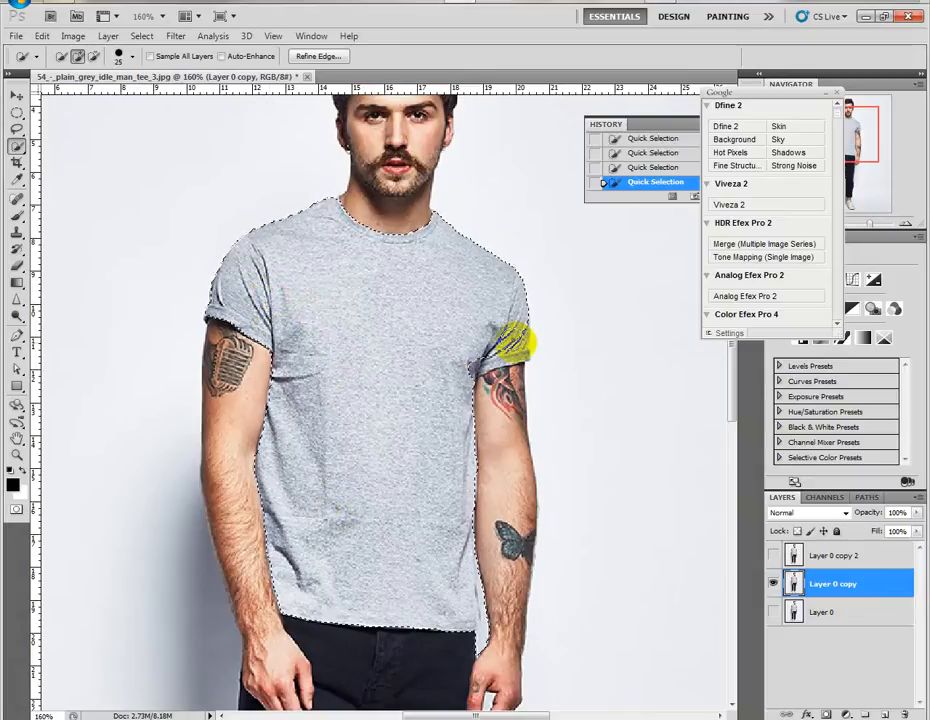
# Subtract the tattooed skin below the sleeve from the selection with a size 7 brush and add back the shirt edge at the armpit.
pyautogui.moveTo(500, 357)
pyautogui.mouseDown()
pyautogui.moveTo(466, 343)
pyautogui.moveTo(457, 353)
pyautogui.moveTo(418, 323)
pyautogui.moveTo(643, 498)
pyautogui.mouseUp()
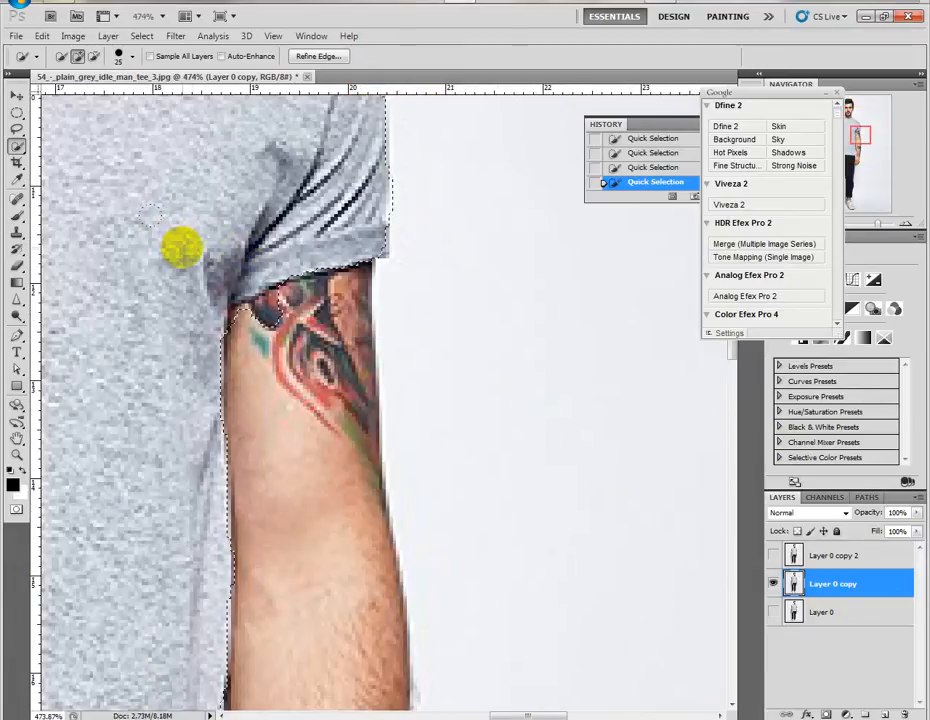
pyautogui.keyDown('alt'); pyautogui.click(260, 286); pyautogui.keyUp('alt')
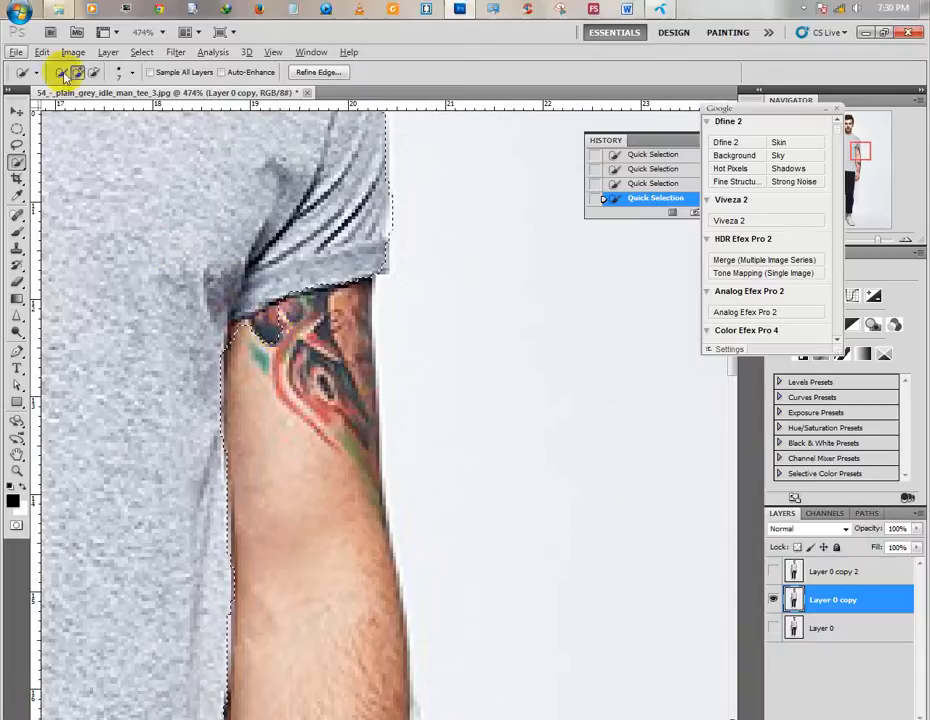
pyautogui.click(93, 56)
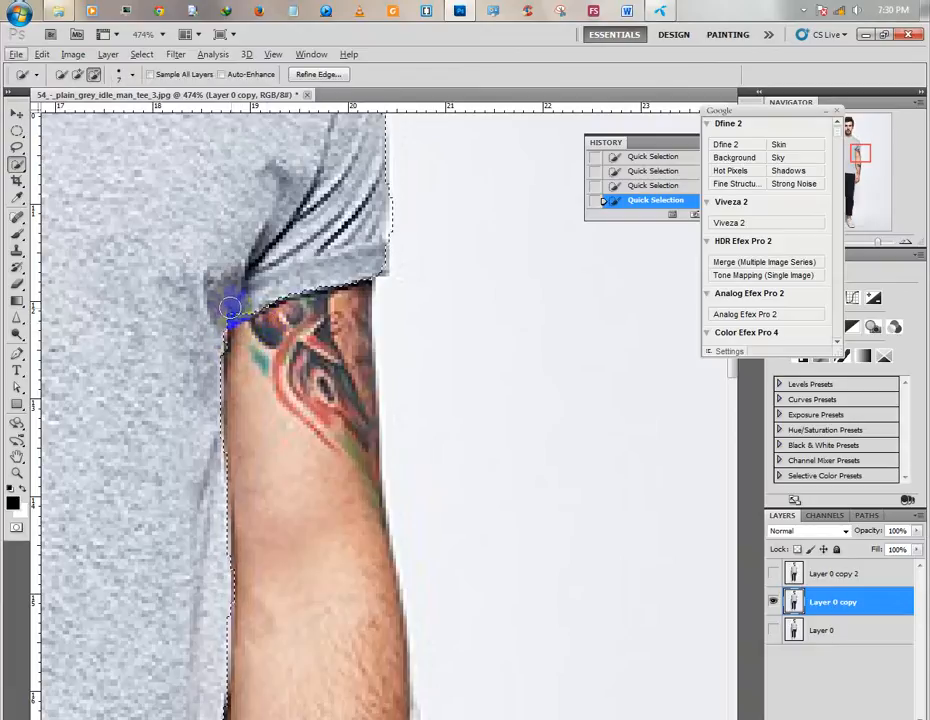
pyautogui.click(64, 77)
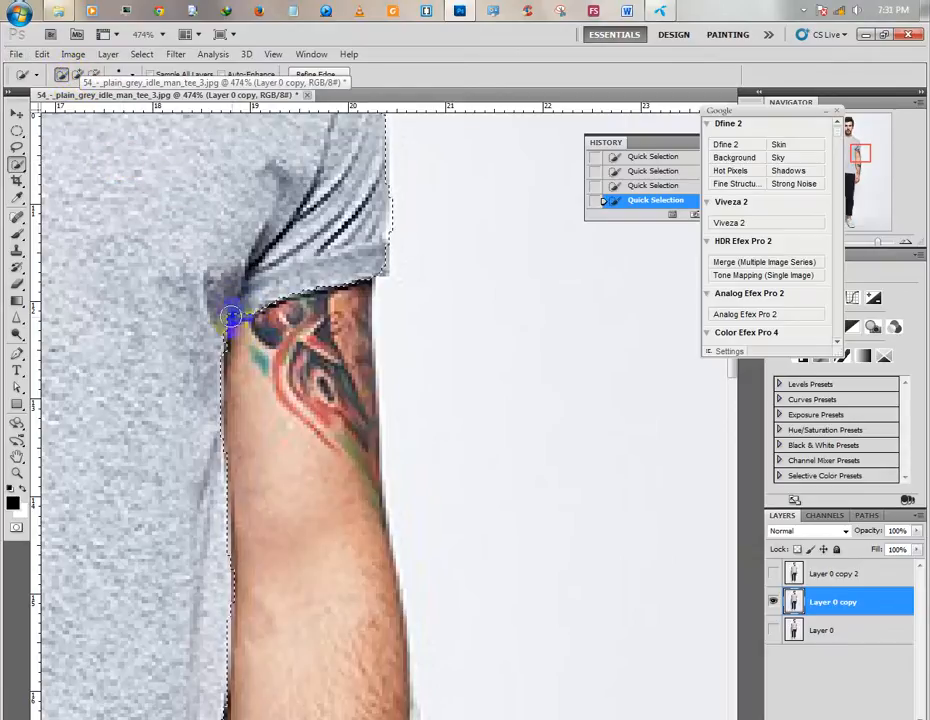
pyautogui.click(80, 78)
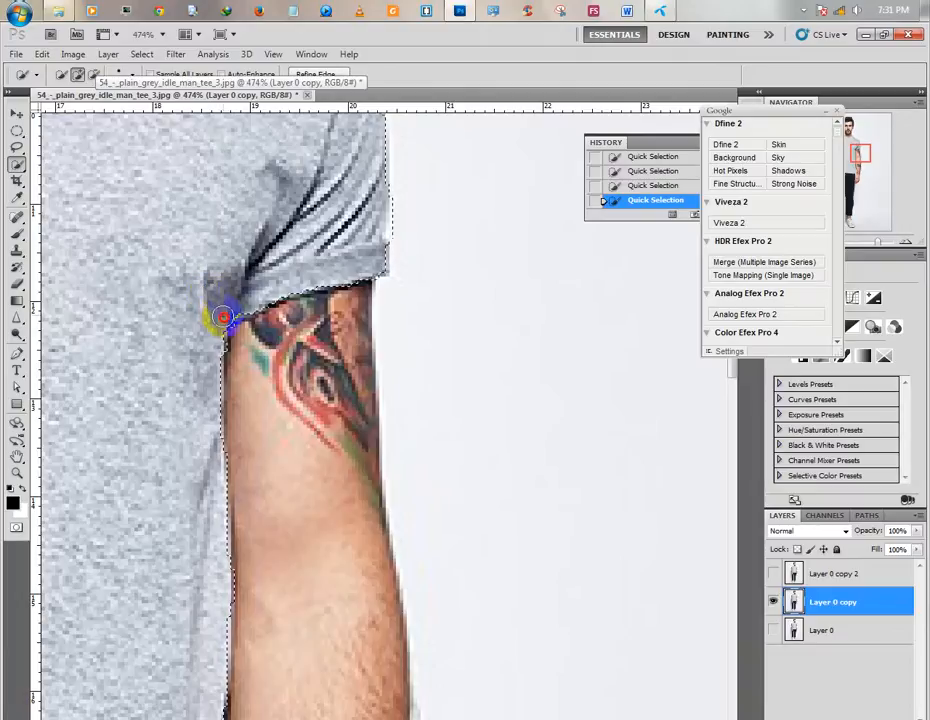
# Refine the selection along the shirt's side and hem corner next to the butterfly-tattooed arm with a size 4 brush.
pyautogui.scroll(-1, 247, 400)
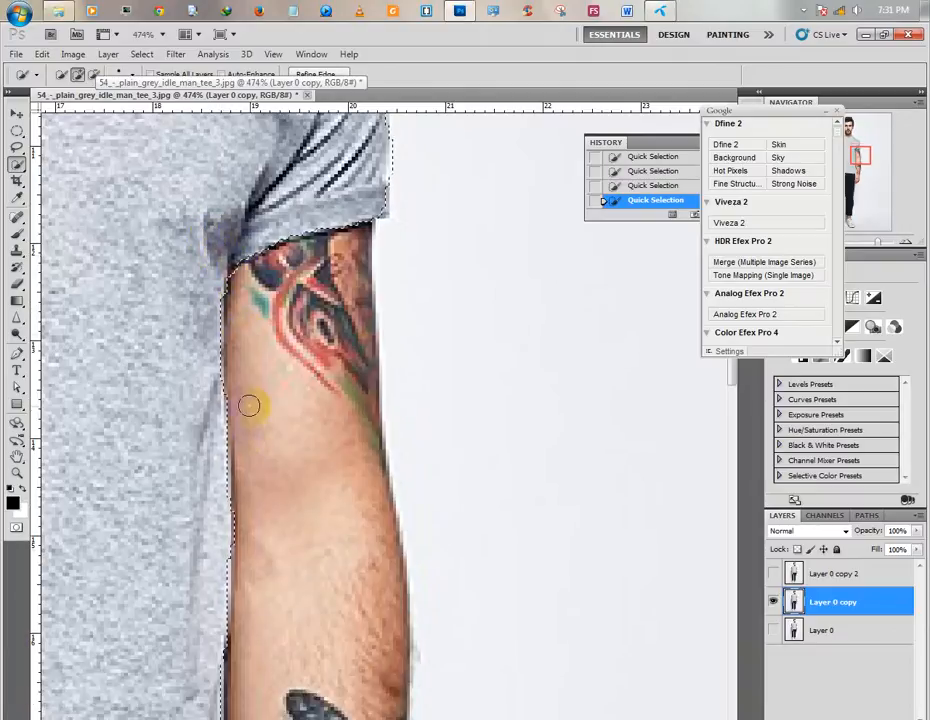
pyautogui.moveTo(218, 479); pyautogui.dragTo(375, 148)
pyautogui.moveTo(389, 505); pyautogui.dragTo(352, 497)
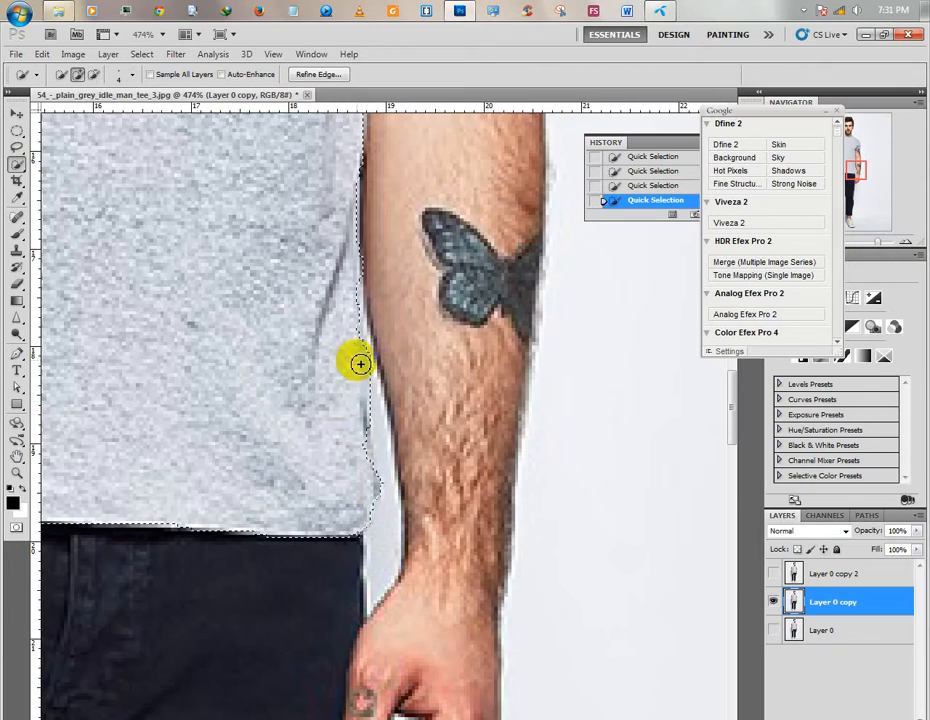
# Add the missing outer edge of the rolled sleeve cuff above the microphone tattoo to the T-shirt selection.
pyautogui.moveTo(224, 366); pyautogui.dragTo(523, 239)
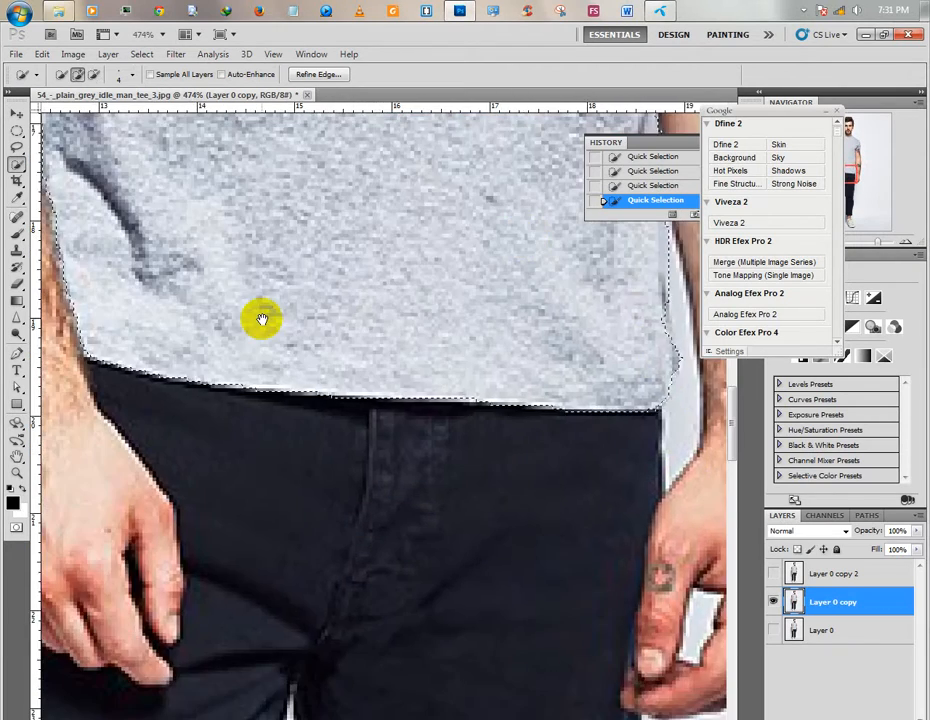
pyautogui.moveTo(262, 319); pyautogui.dragTo(324, 662)
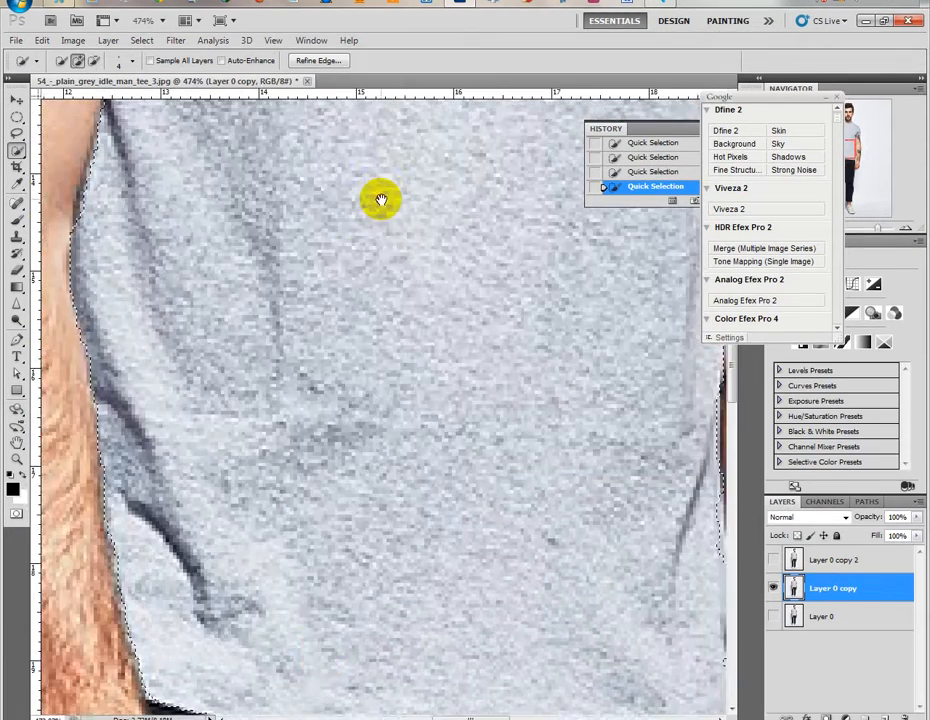
pyautogui.moveTo(381, 200); pyautogui.dragTo(349, 622)
pyautogui.moveTo(354, 295); pyautogui.dragTo(546, 482)
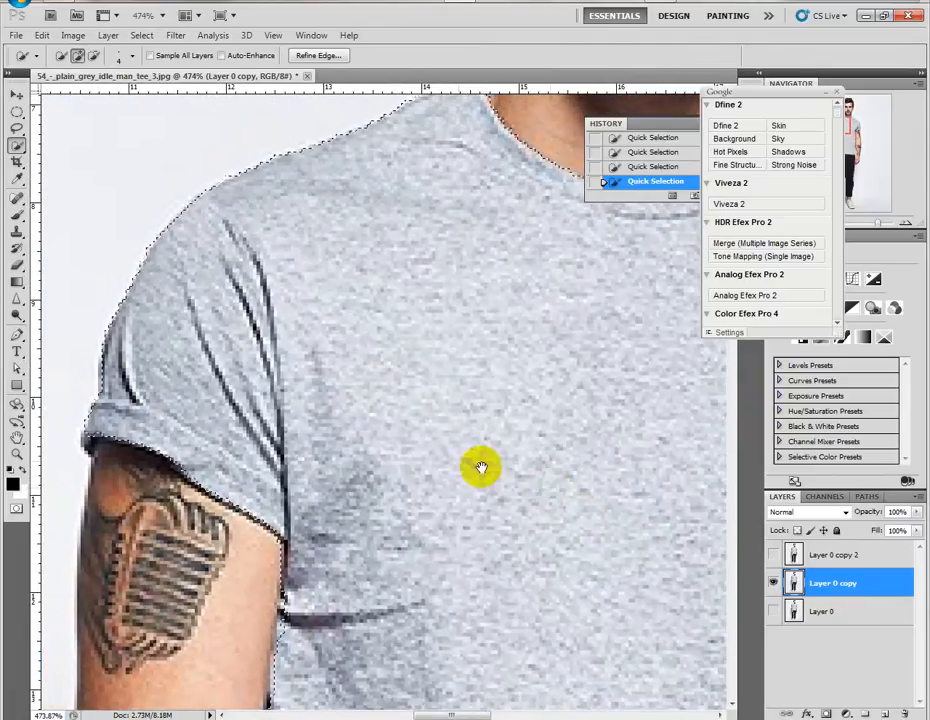
pyautogui.moveTo(97, 431); pyautogui.dragTo(88, 442)
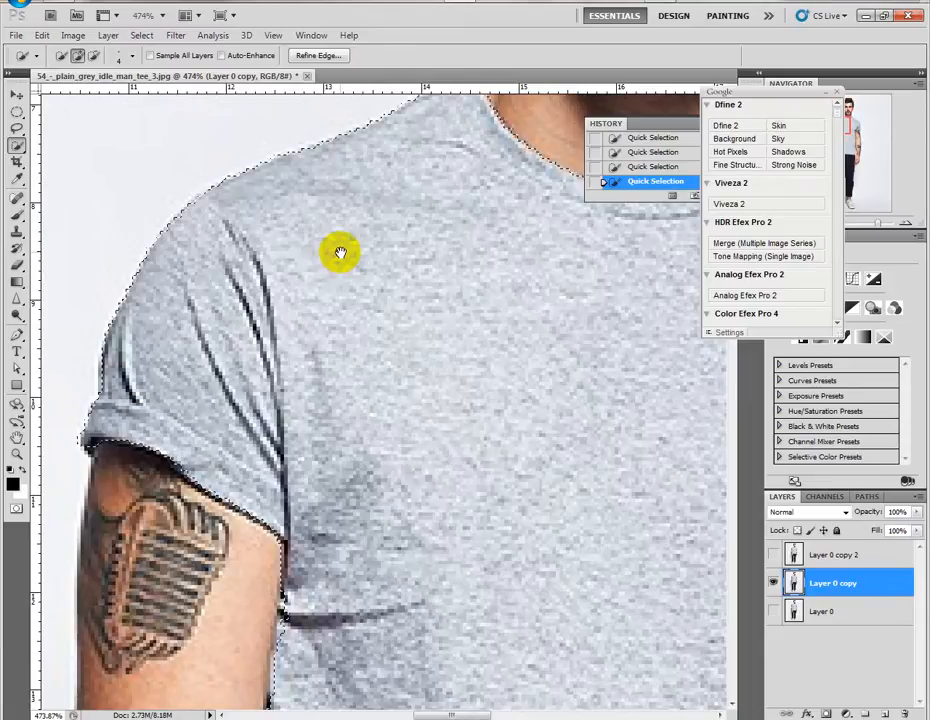
pyautogui.moveTo(340, 253); pyautogui.dragTo(8, 470)
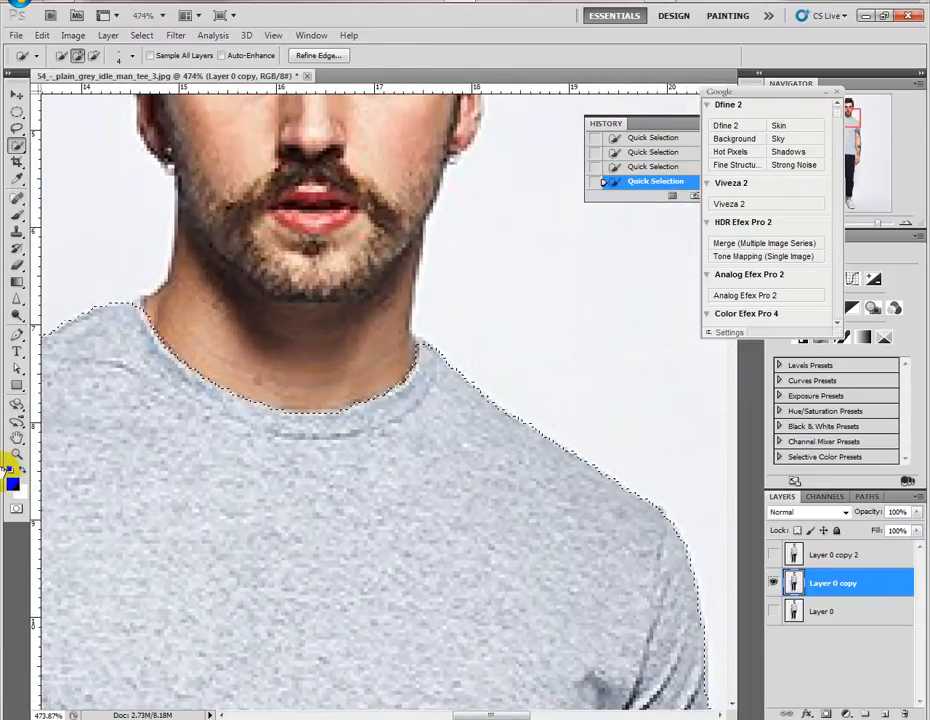
# Add a layer mask to Layer 0 copy from the T-shirt selection and check the cutout against Layer 0.
pyautogui.click(17, 438)
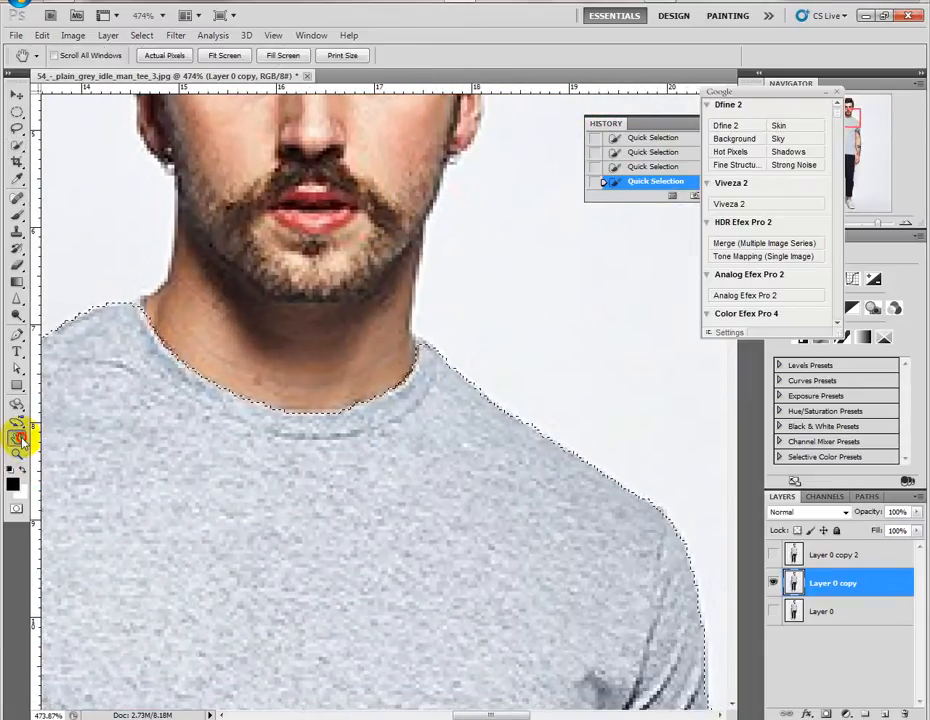
pyautogui.doubleClick(17, 438)
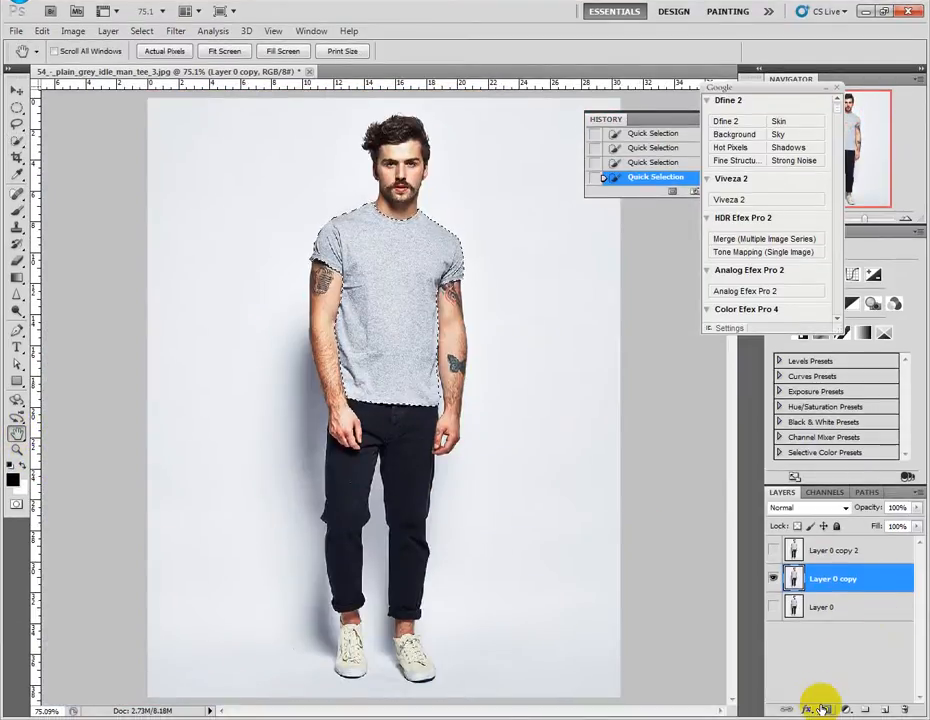
pyautogui.click(822, 708)
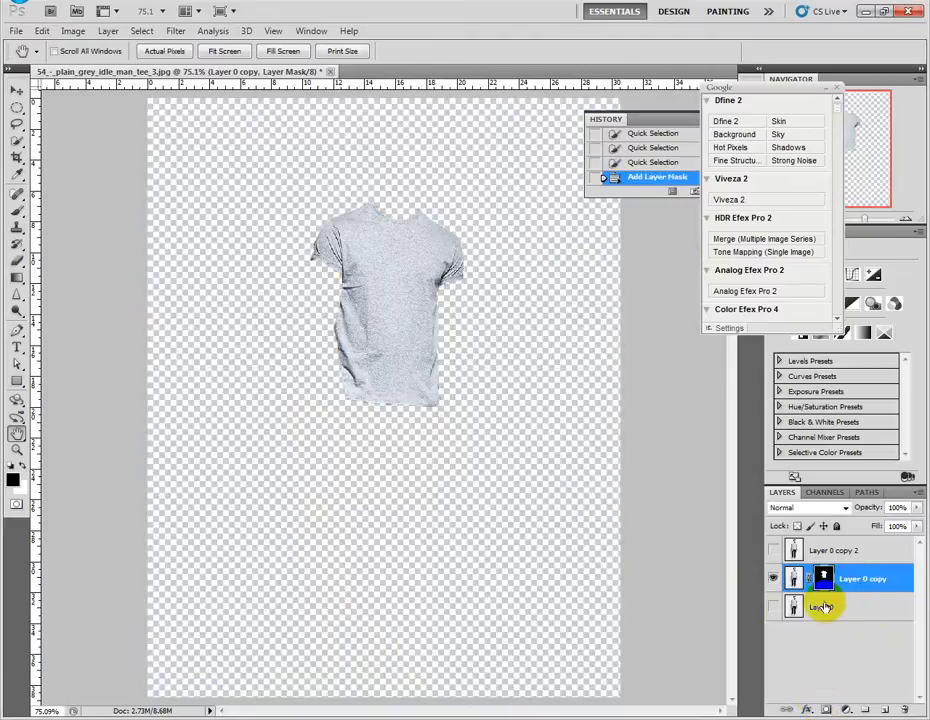
pyautogui.click(774, 607)
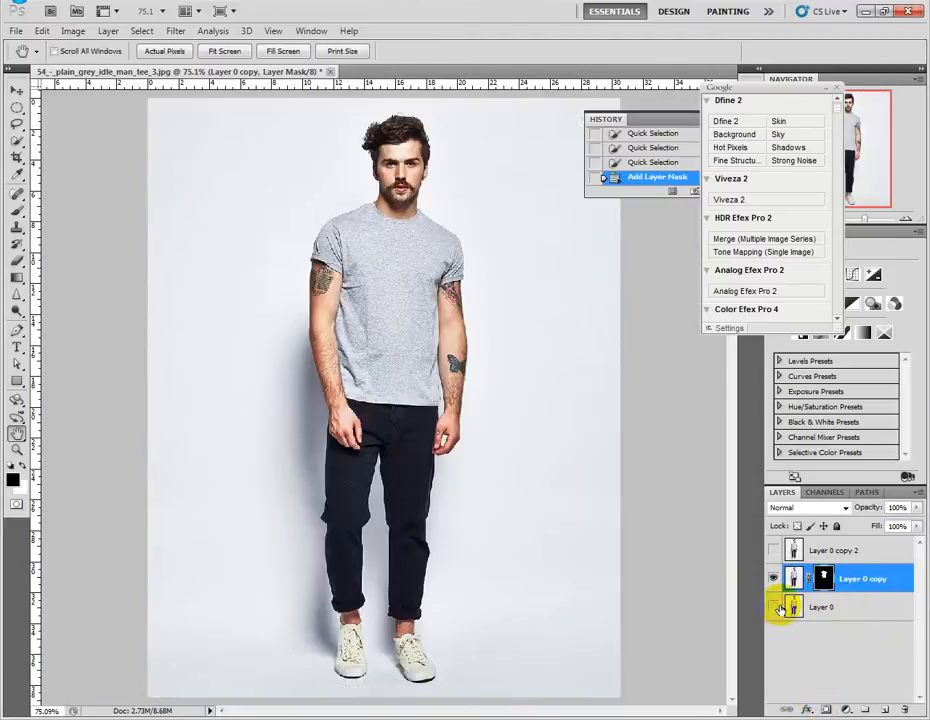
pyautogui.click(775, 607)
# Convert the masked Layer 0 copy to a smart object and rasterize it into a plain T-shirt cutout layer.
pyautogui.rightClick(847, 580)
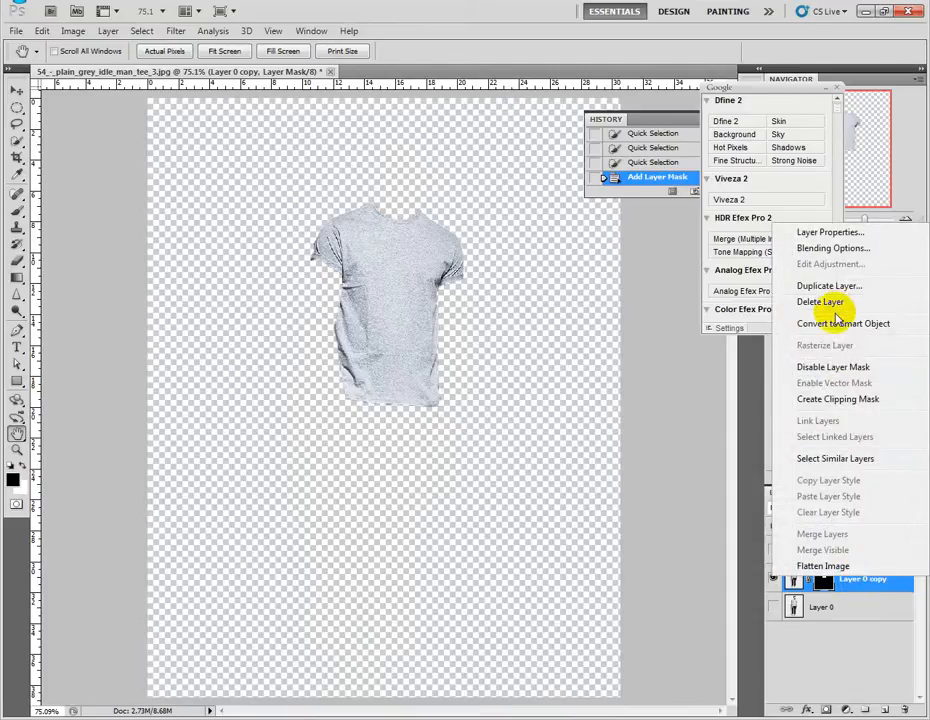
pyautogui.click(800, 323)
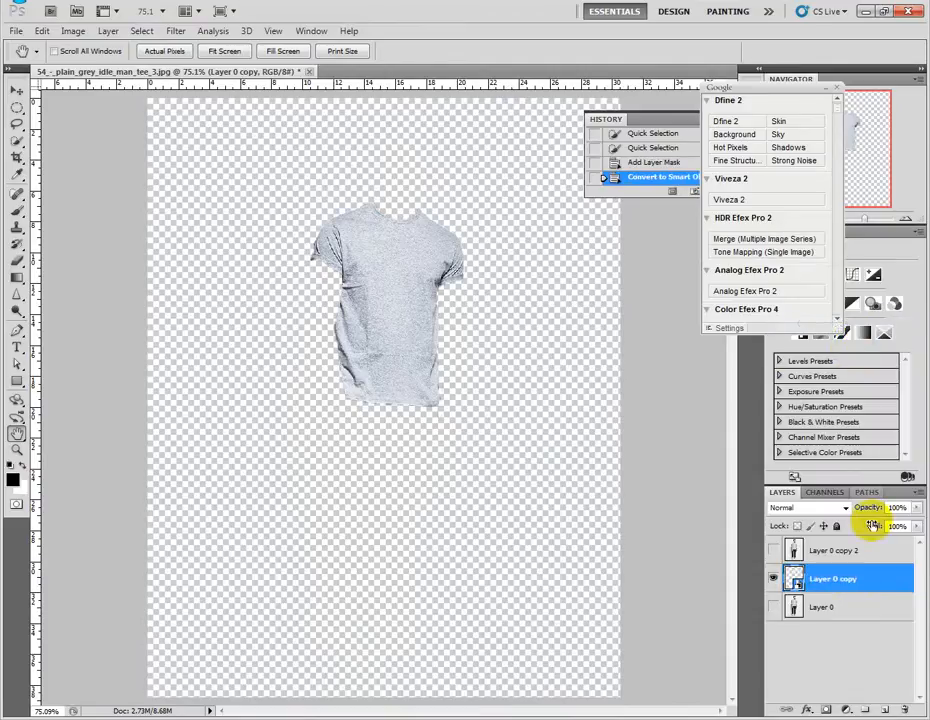
pyautogui.rightClick(861, 575)
pyautogui.click(822, 334)
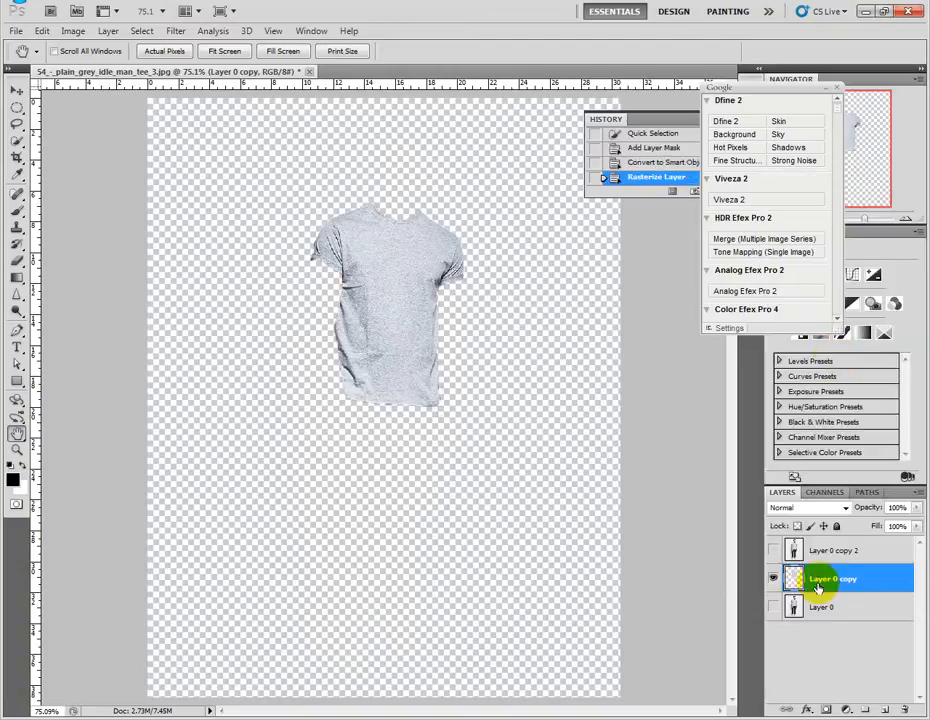
# Show Layer 0, duplicate the Layer 0 copy T-shirt cutout, then desaturate and hide the duplicate.
pyautogui.click(773, 607)
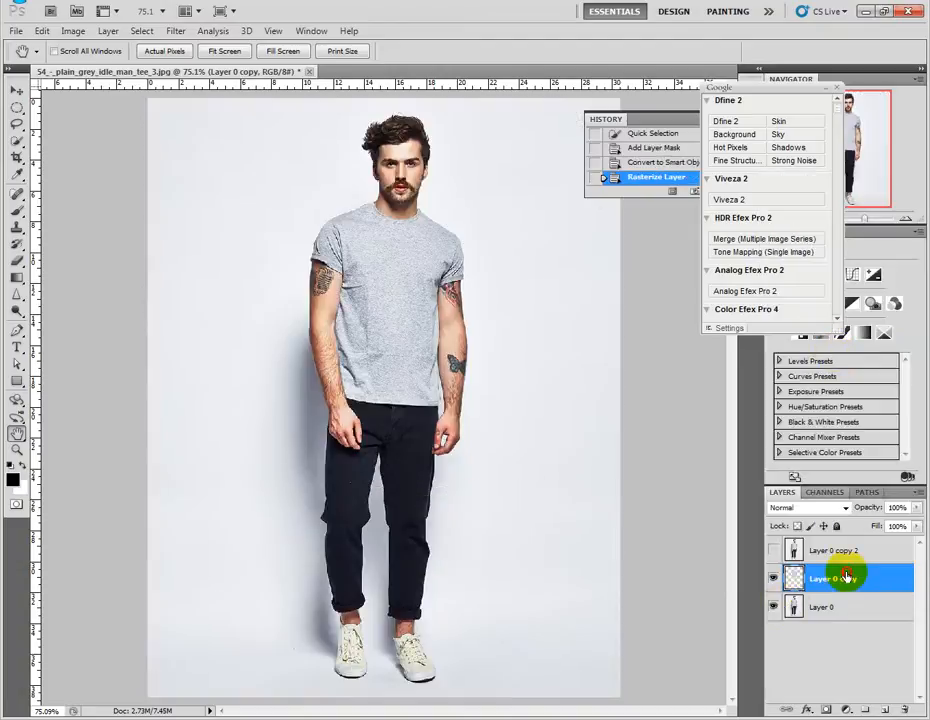
pyautogui.moveTo(880, 577); pyautogui.dragTo(883, 705)
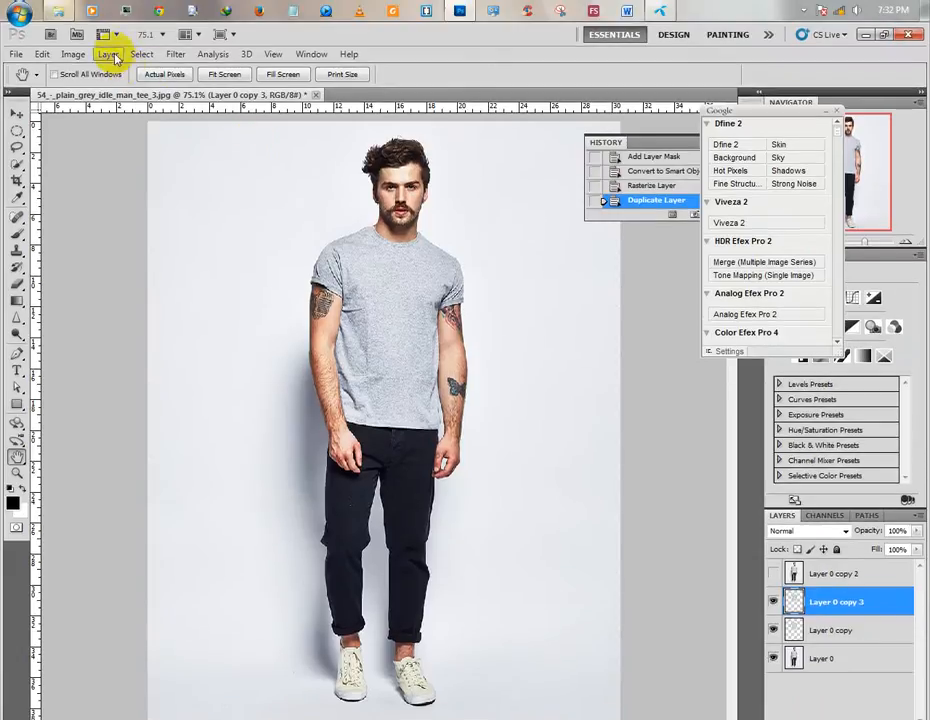
pyautogui.click(73, 31)
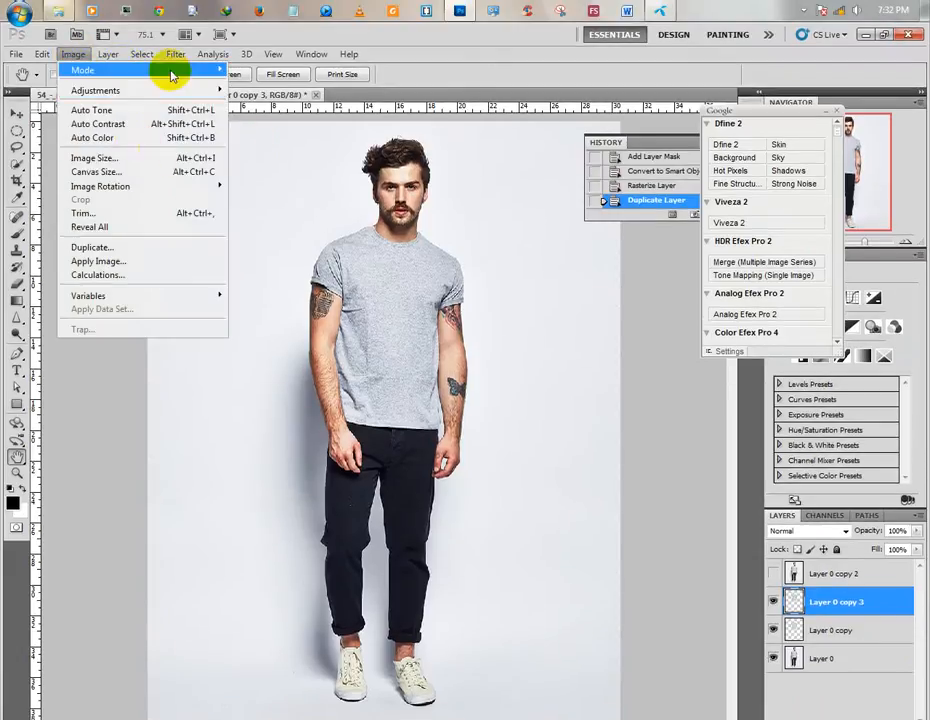
pyautogui.moveTo(98, 90)
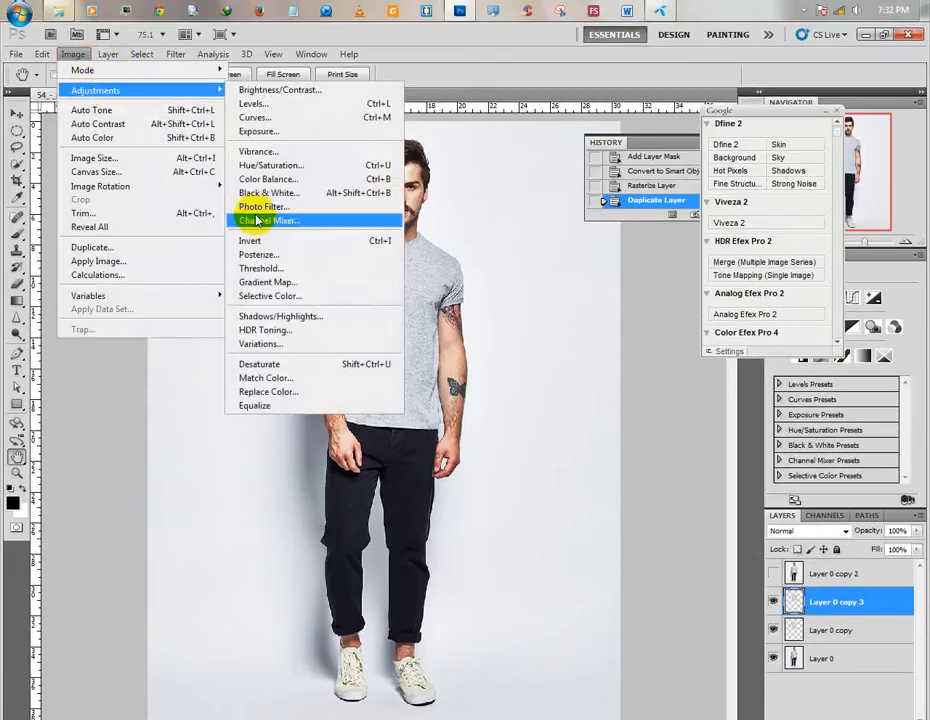
pyautogui.click(293, 363)
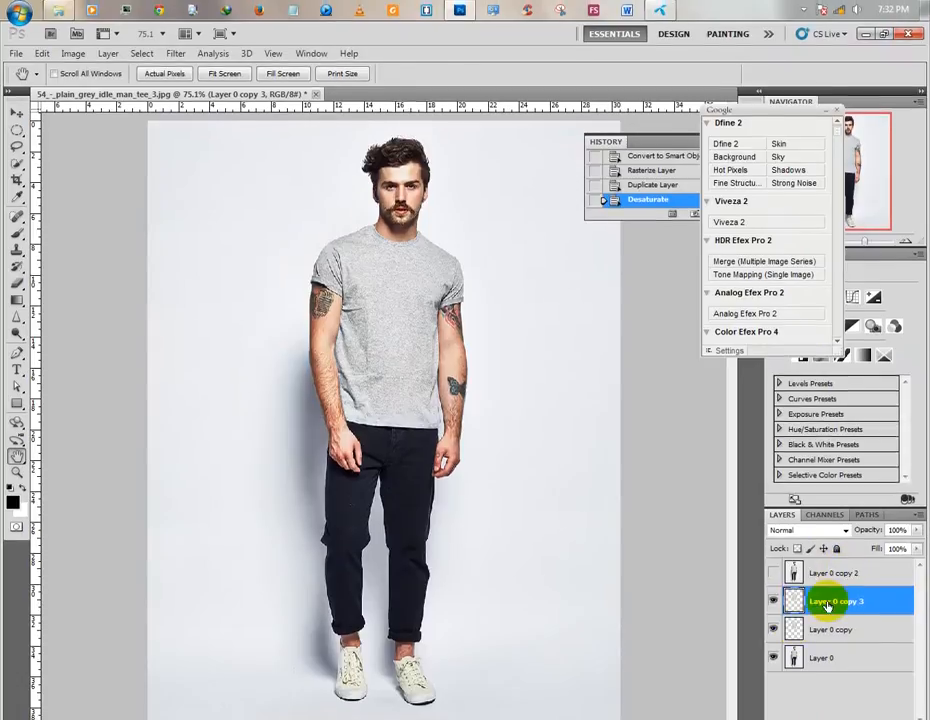
pyautogui.click(773, 587)
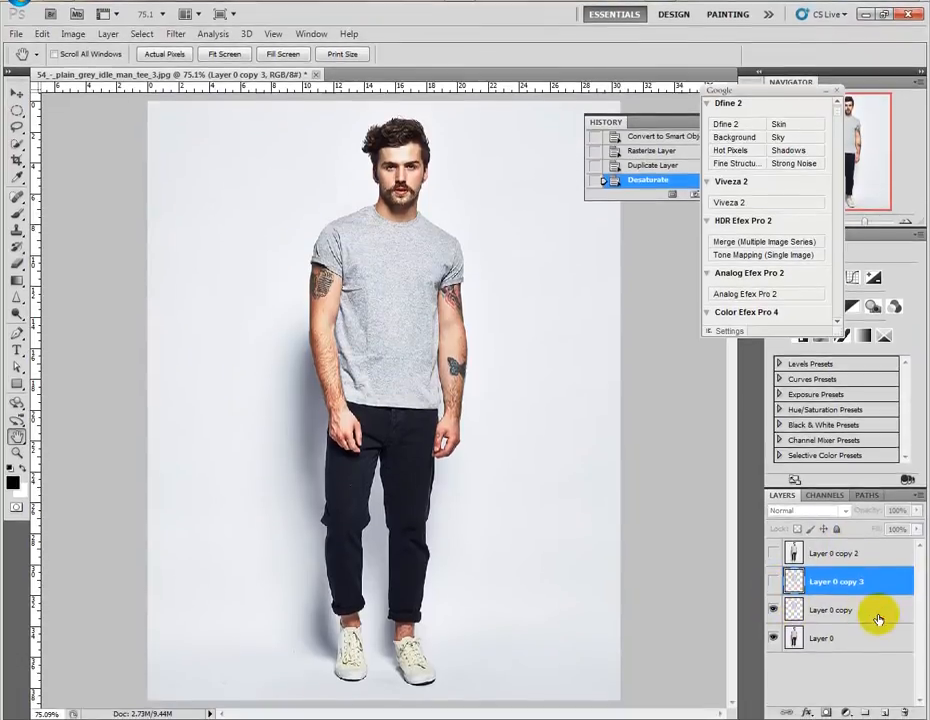
# Select Layer 0 copy and open the Work folder on the desktop to find a design photo.
pyautogui.click(870, 615)
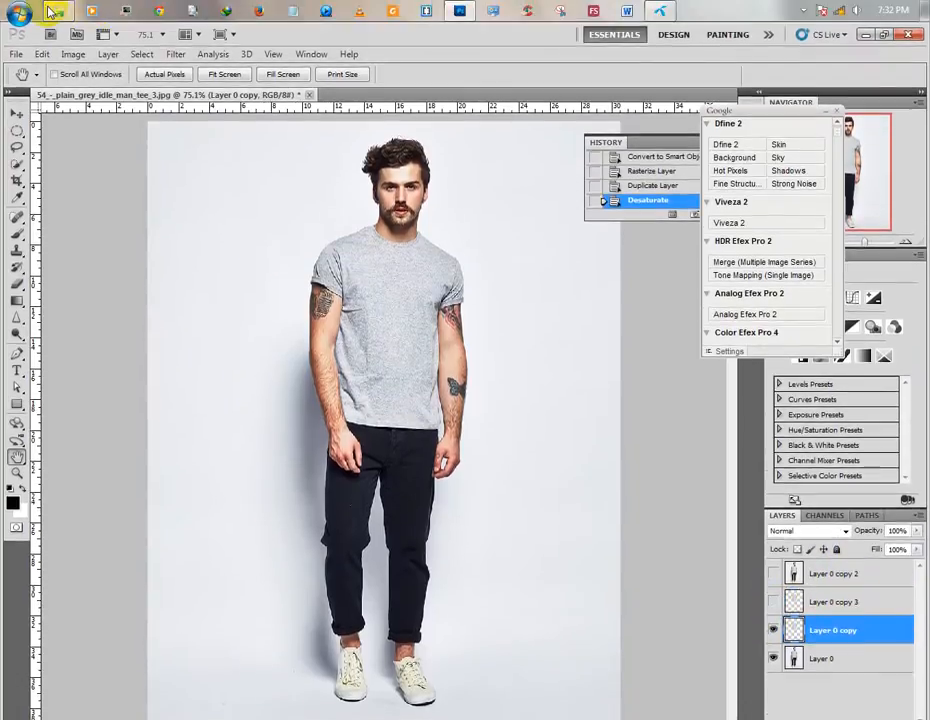
pyautogui.click(54, 11)
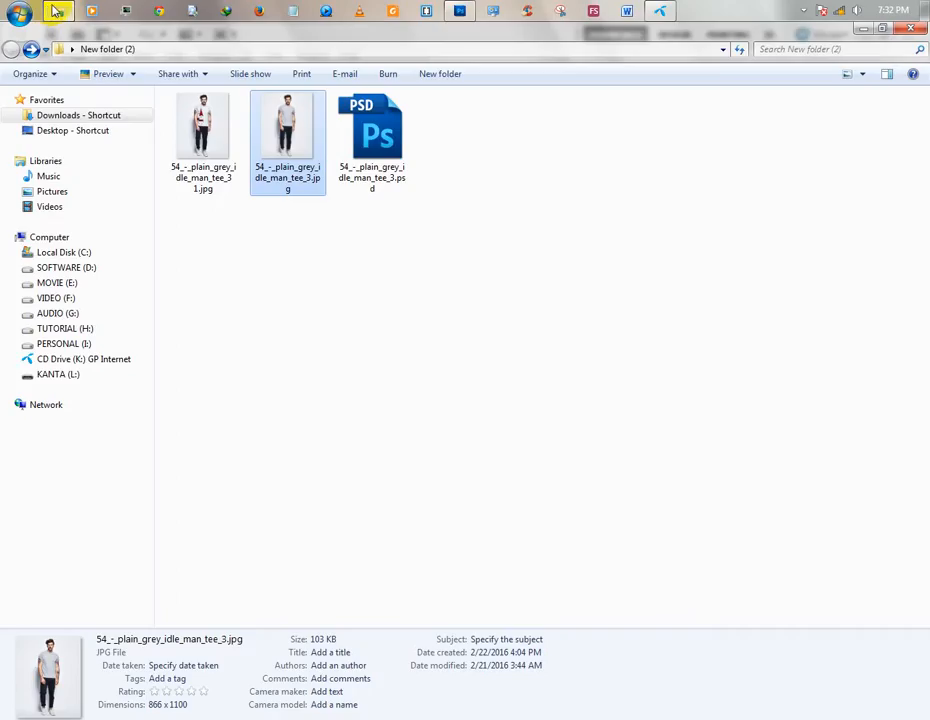
pyautogui.click(57, 11)
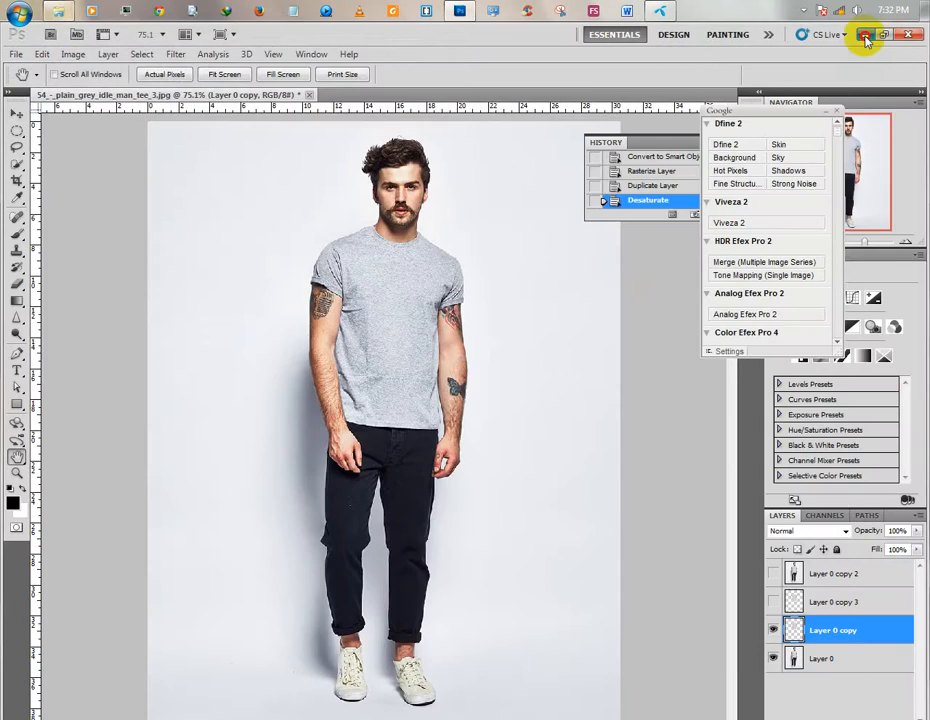
pyautogui.click(866, 38)
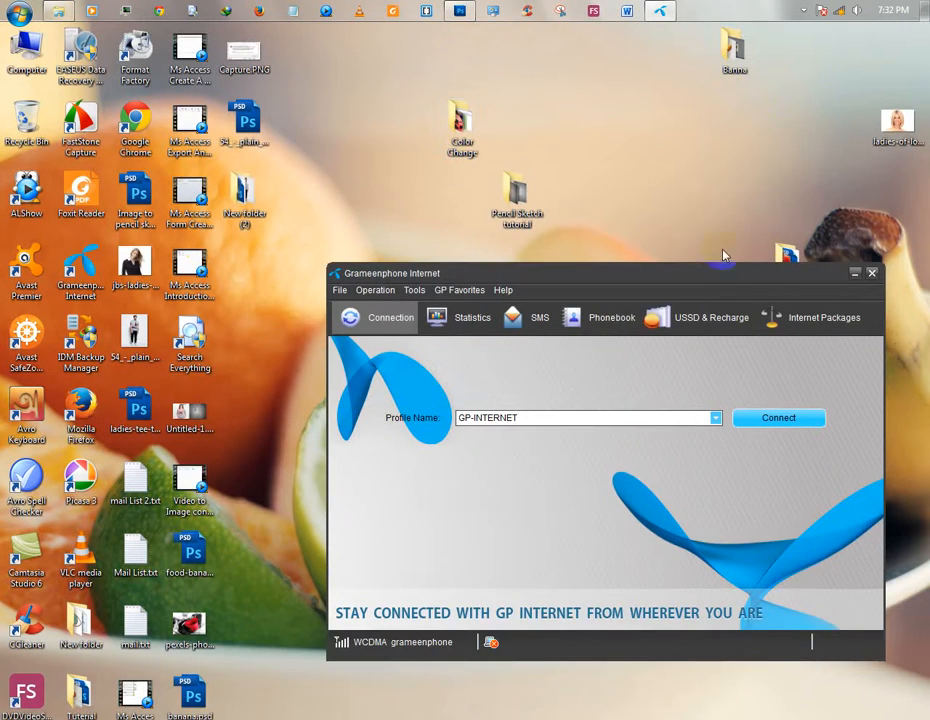
pyautogui.moveTo(757, 271); pyautogui.dragTo(602, 338)
pyautogui.doubleClick(787, 268)
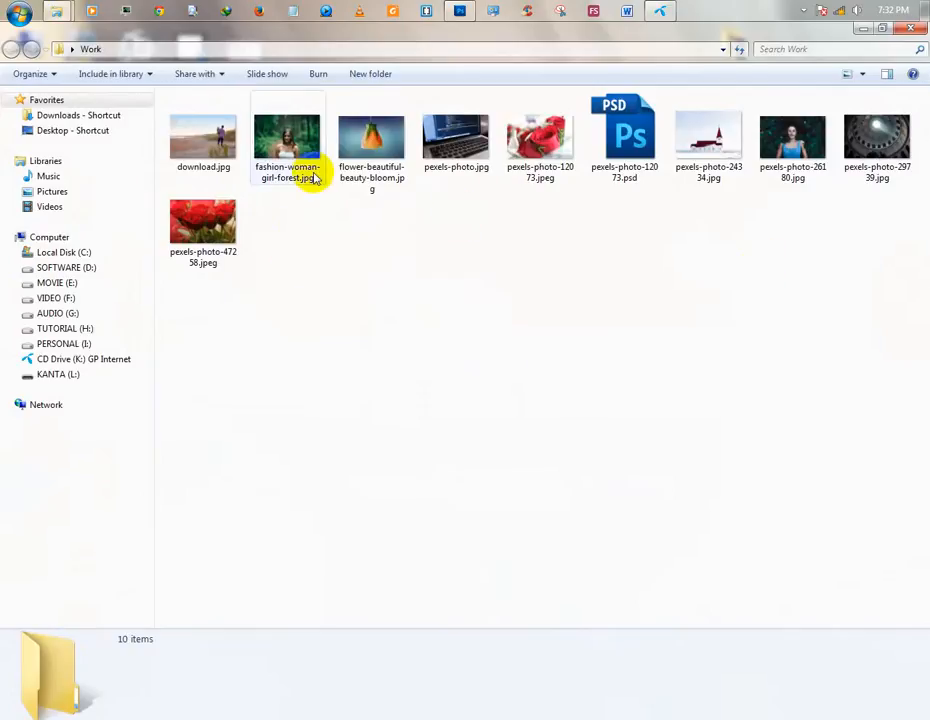
# Place the church photo pexels-photo-24334.jpg directly above Layer 0 copy and rasterize it.
pyautogui.moveTo(729, 152); pyautogui.dragTo(385, 270)
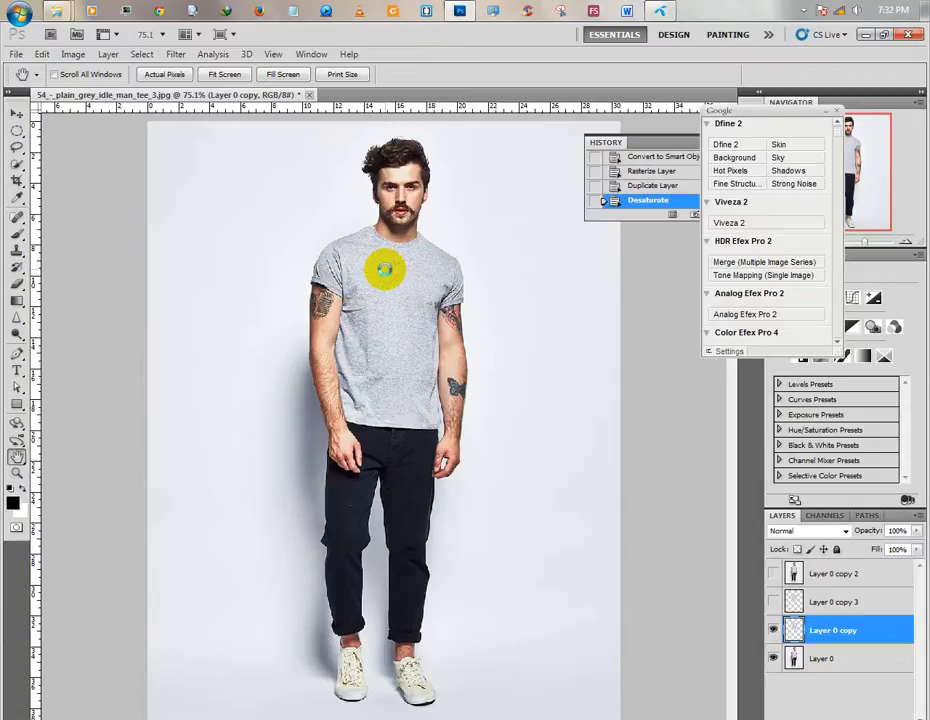
pyautogui.moveTo(385, 270); pyautogui.dragTo(384, 270)
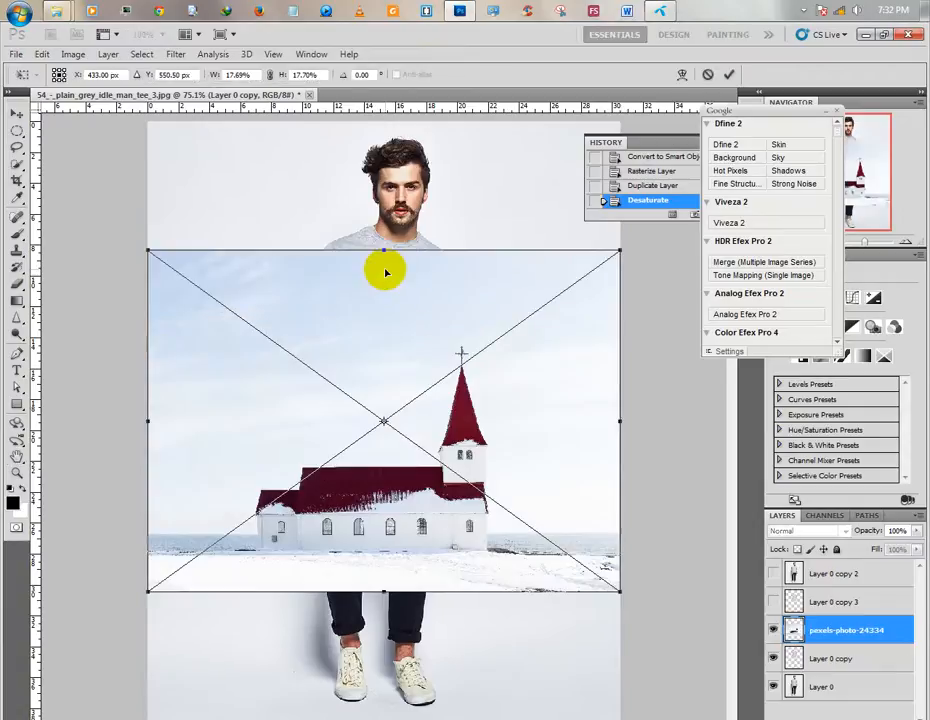
pyautogui.click(727, 77)
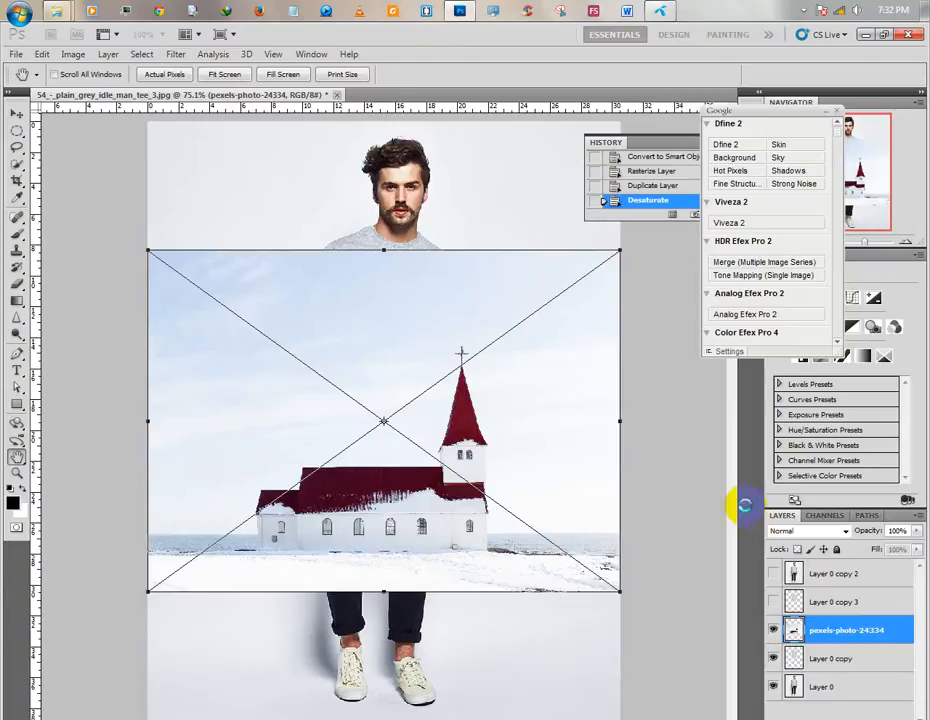
pyautogui.click(16, 112)
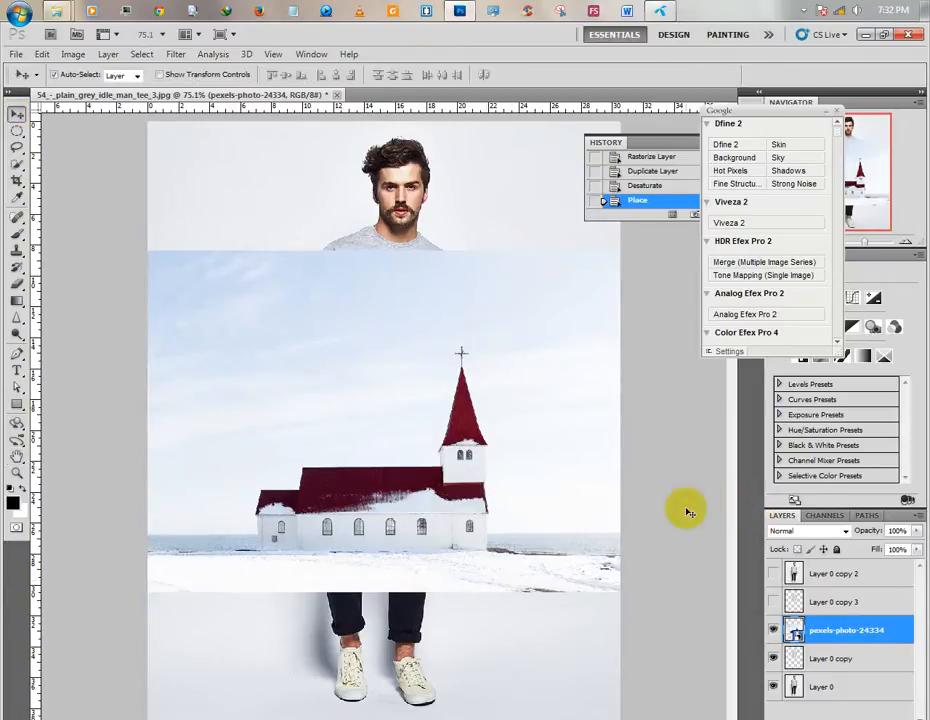
pyautogui.rightClick(868, 630)
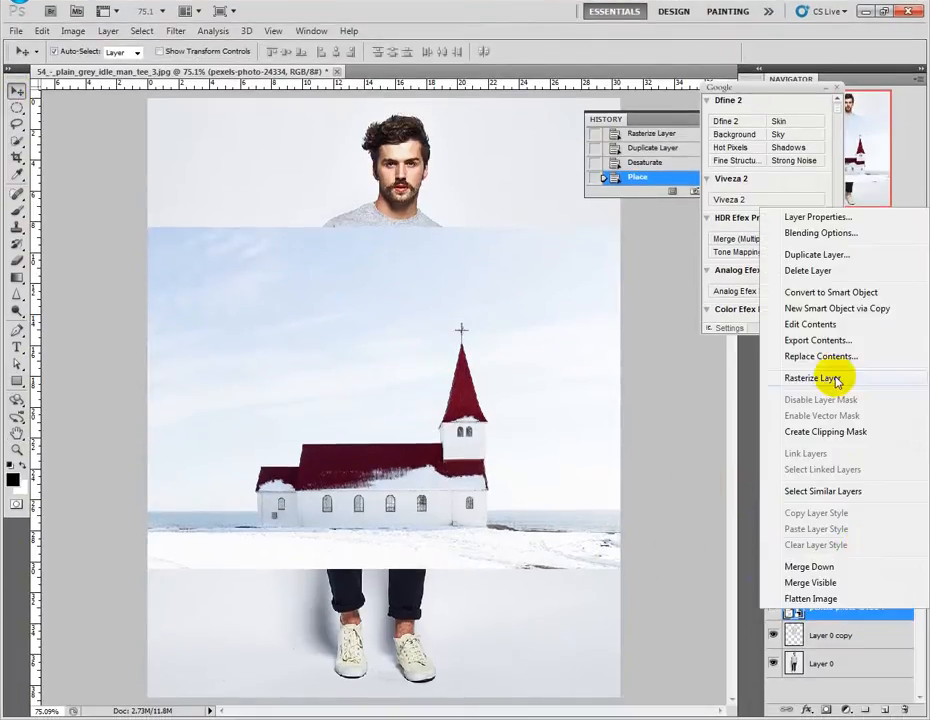
pyautogui.click(834, 378)
# Show the desaturated Layer 0 copy 3 and shift the church photo up and left so the steeple lies behind the shirt.
pyautogui.click(773, 578)
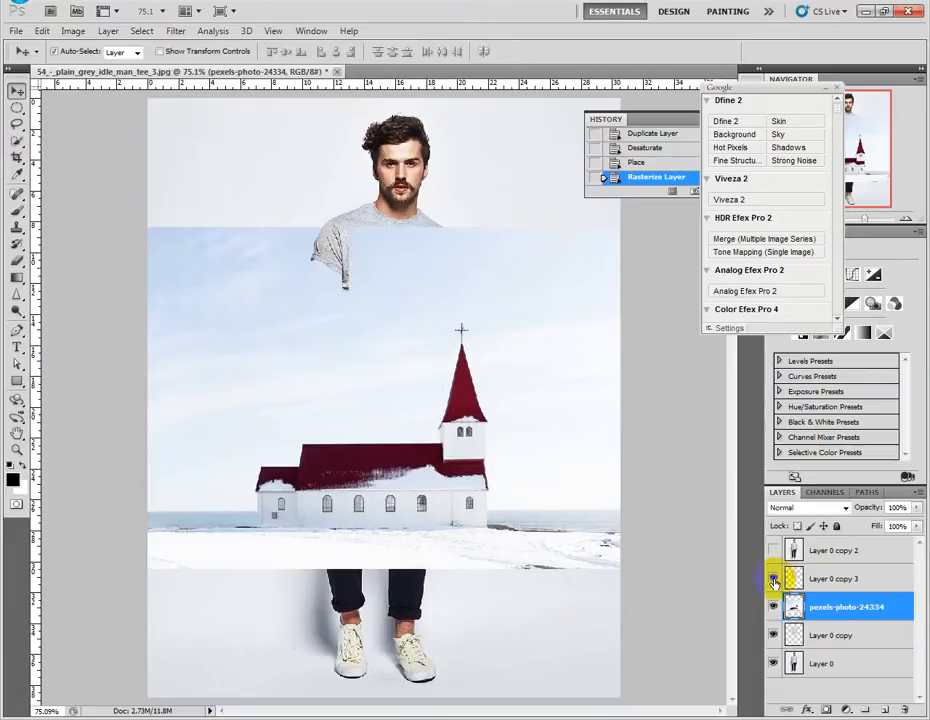
pyautogui.moveTo(504, 386); pyautogui.dragTo(505, 376)
pyautogui.moveTo(473, 338); pyautogui.dragTo(440, 301)
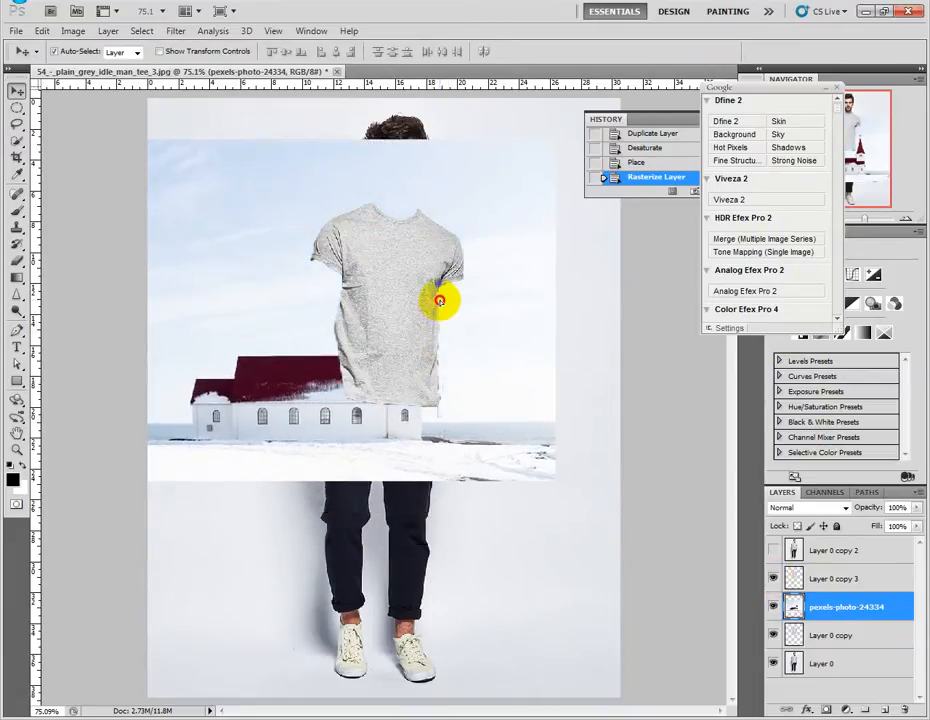
# Set Layer 0 copy 3's fill to 51% and nudge the church photo right to position the steeple on the shirt.
pyautogui.click(864, 578)
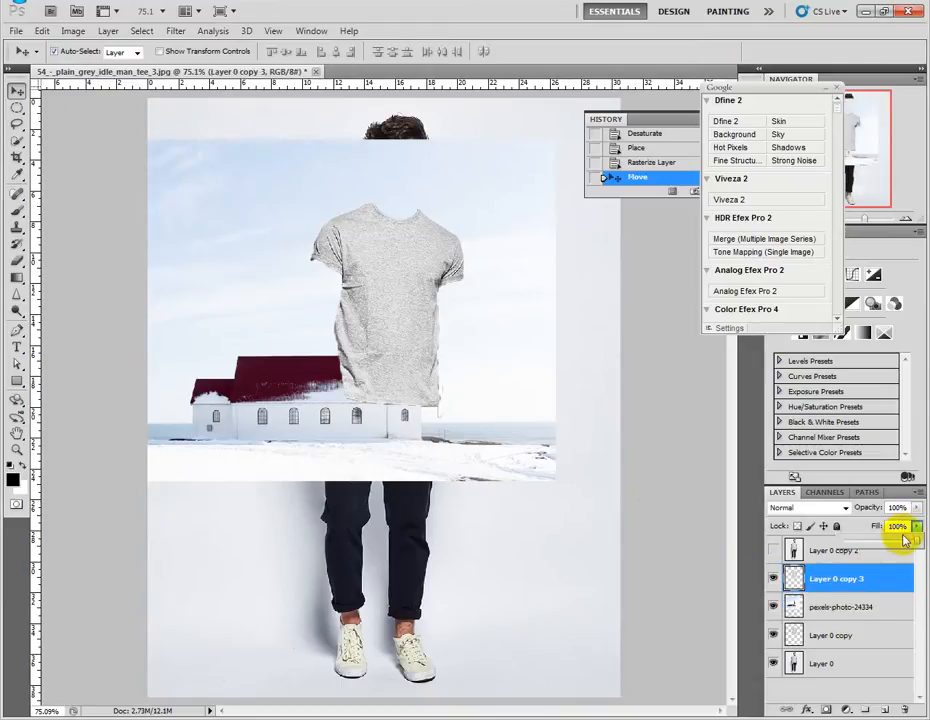
pyautogui.moveTo(895, 545); pyautogui.dragTo(893, 538)
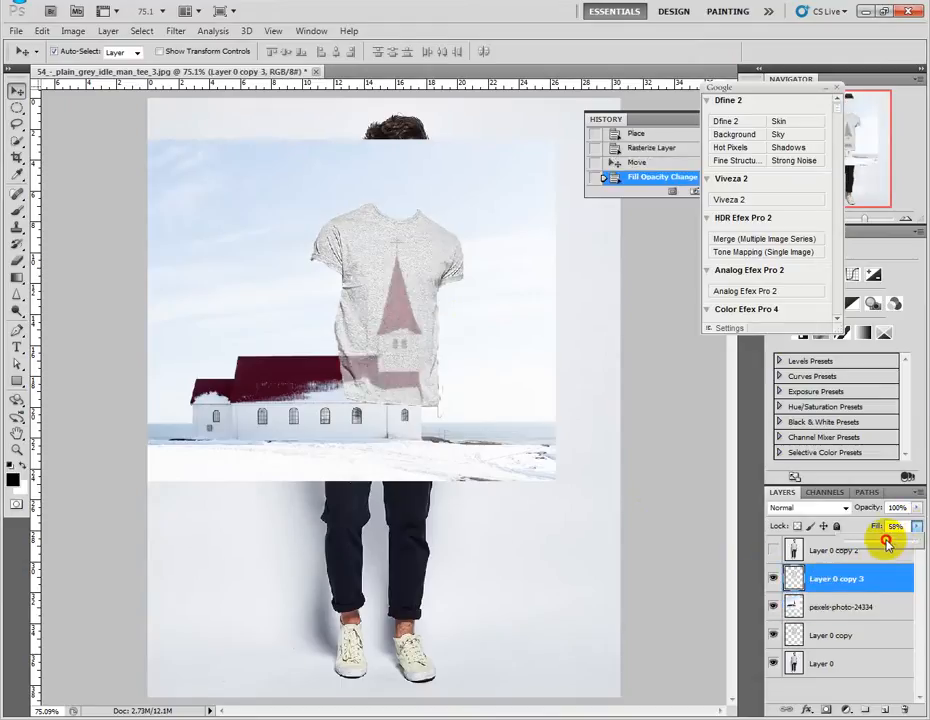
pyautogui.click(527, 425)
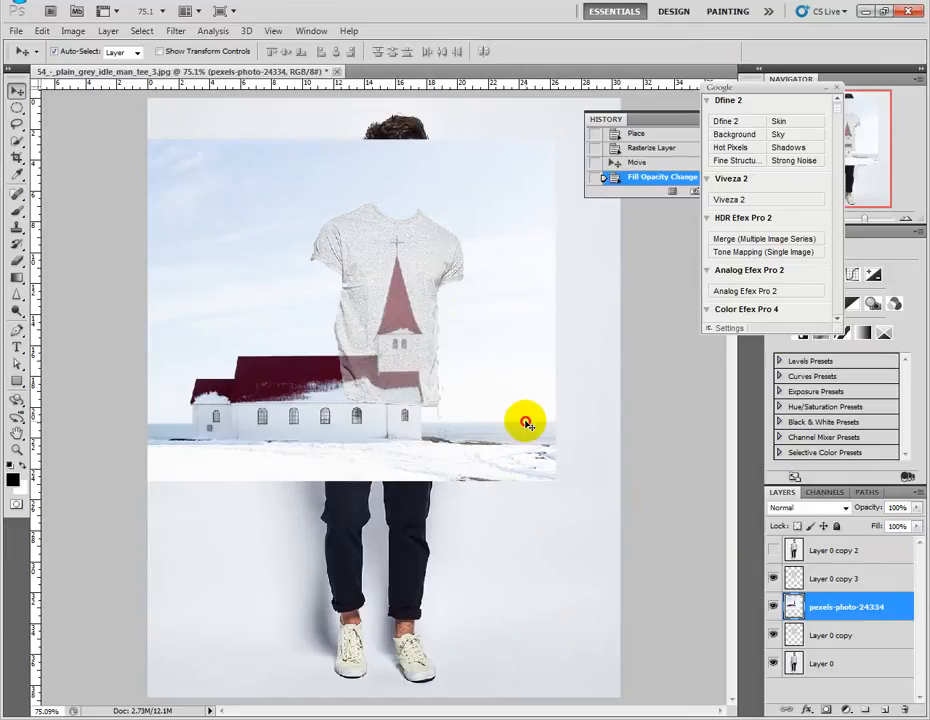
pyautogui.moveTo(527, 425); pyautogui.dragTo(543, 429)
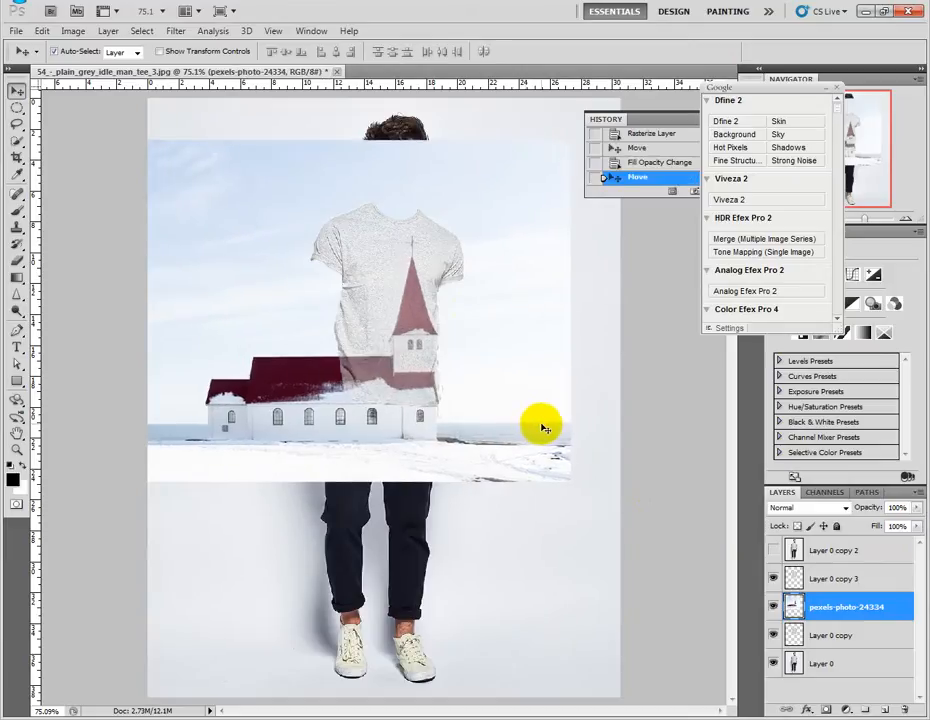
# Hide Layer 0 copy 3 and clip the church photo to the Layer 0 copy T-shirt cutout.
pyautogui.click(857, 576)
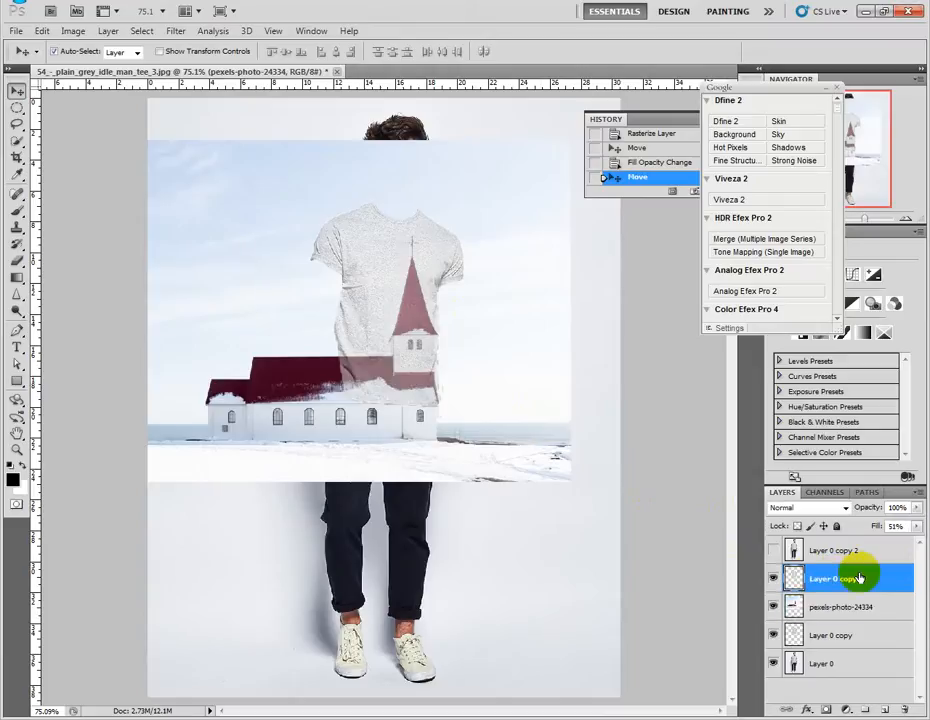
pyautogui.click(773, 579)
pyautogui.click(878, 607)
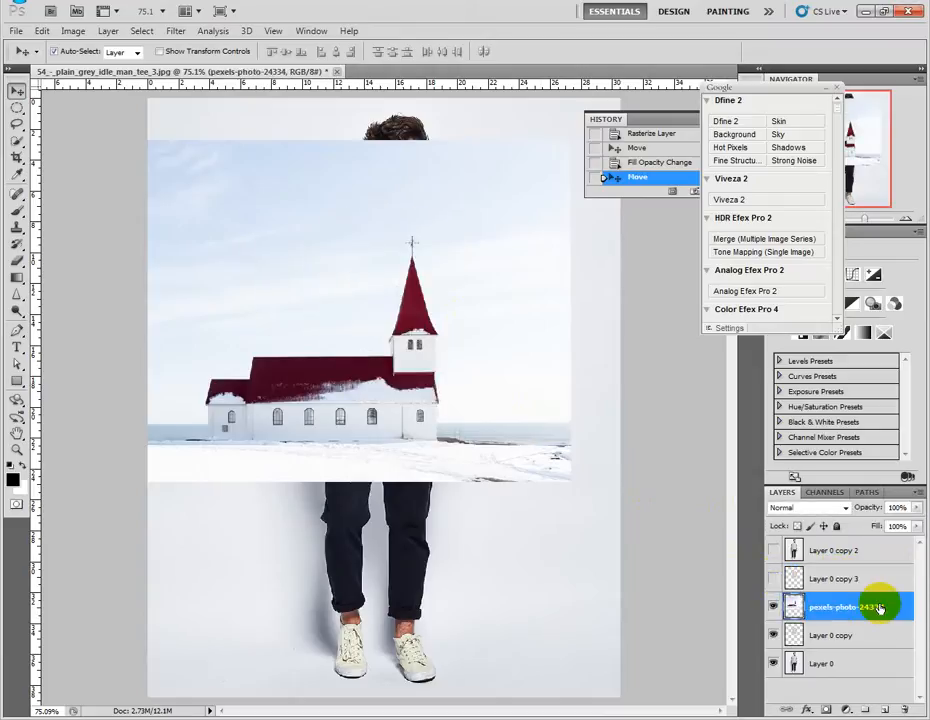
pyautogui.rightClick(879, 607)
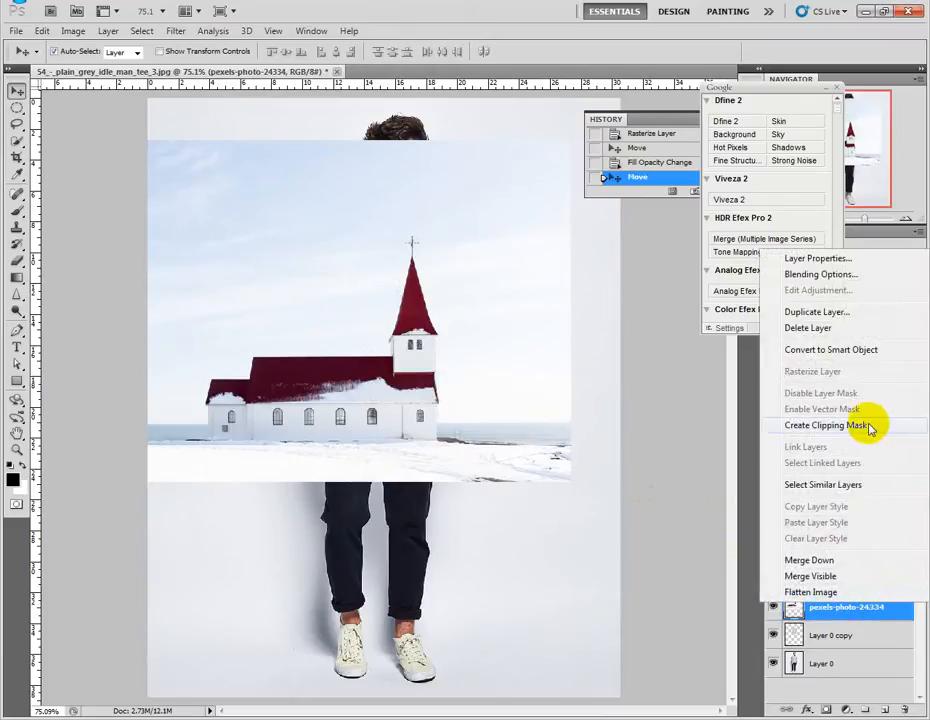
pyautogui.click(826, 425)
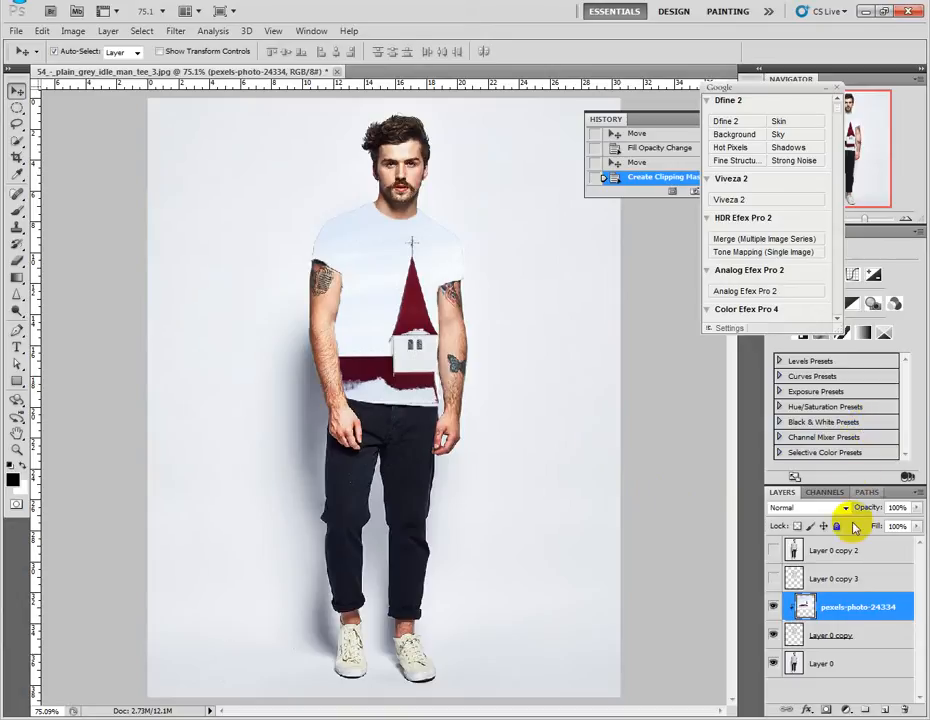
# Compare Multiply and Overlay blending on the clipped church photo and set its blend mode to Multiply.
pyautogui.click(824, 510)
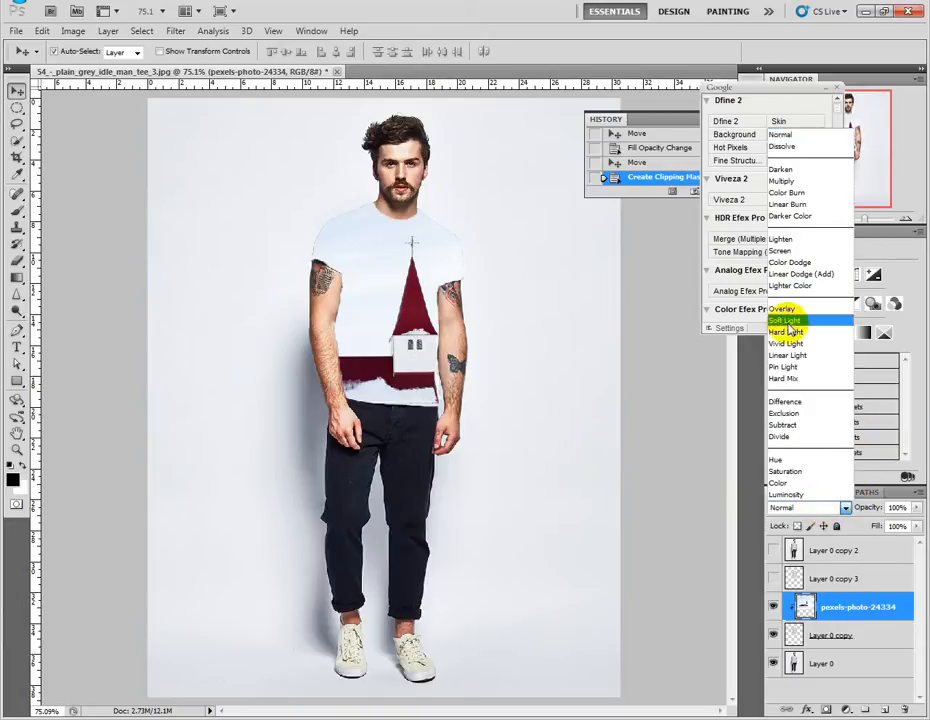
pyautogui.click(795, 178)
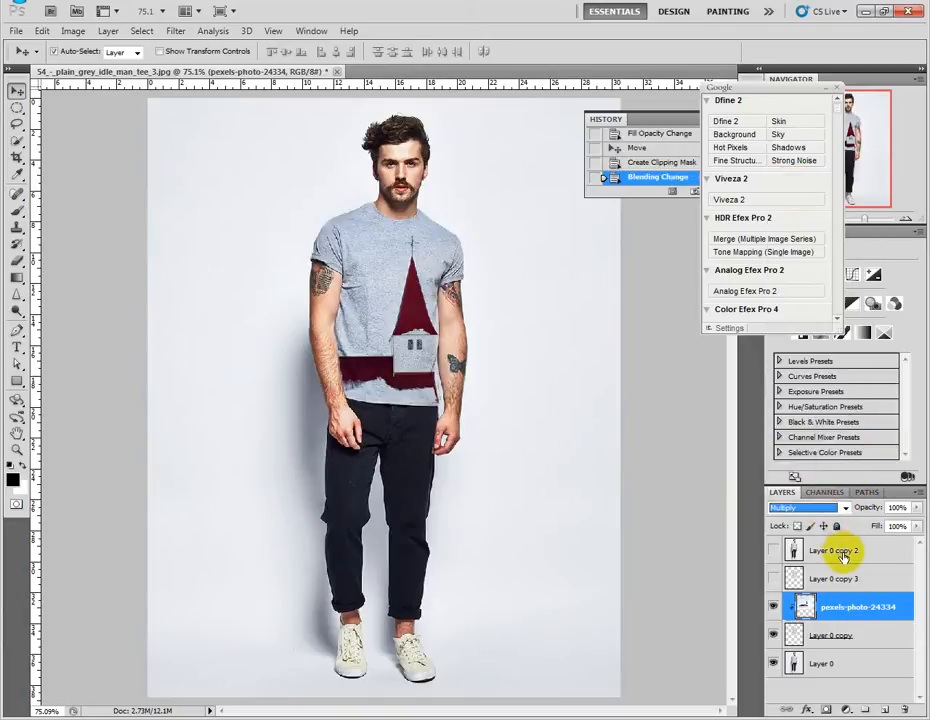
pyautogui.click(800, 508)
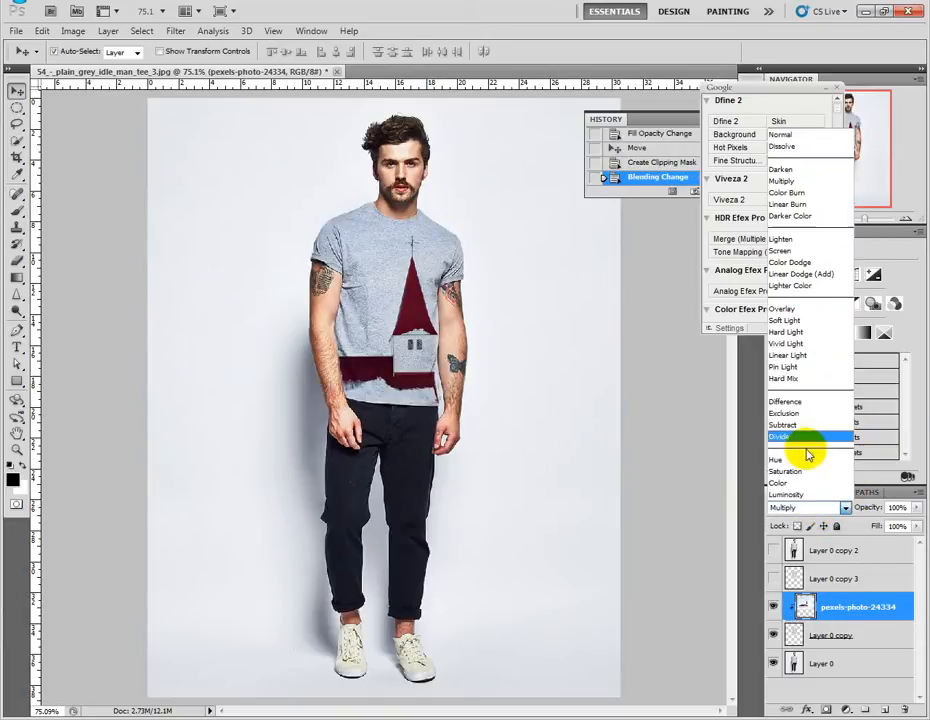
pyautogui.click(799, 309)
pyautogui.click(805, 508)
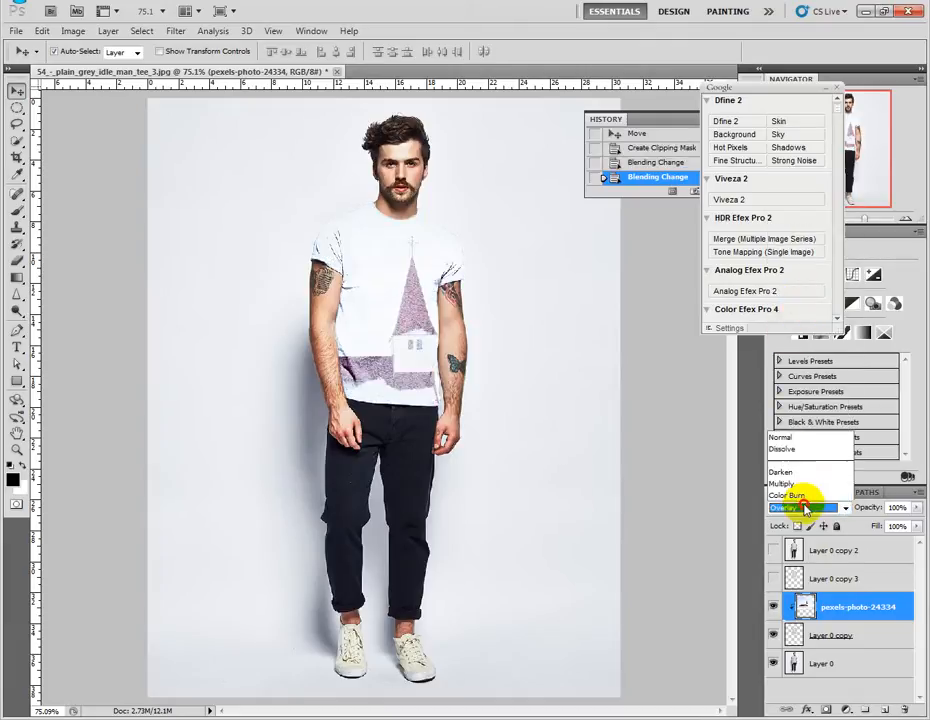
pyautogui.click(785, 181)
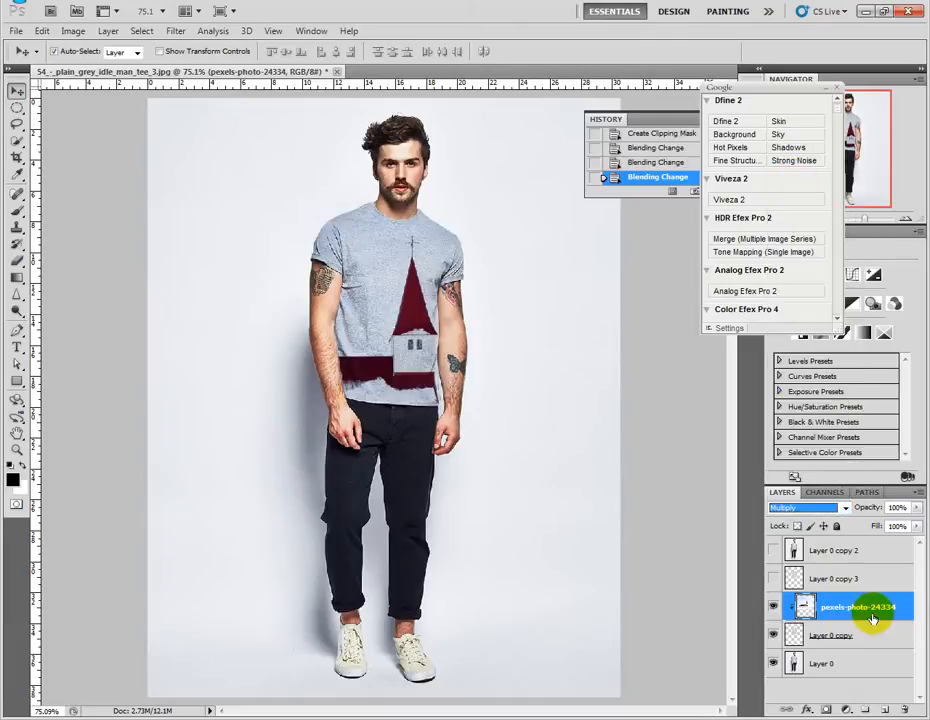
# Duplicate the church photo, Layer 0 copy and Layer 0 layers together and hide the three originals.
pyautogui.keyDown('shift'); pyautogui.click(833, 665); pyautogui.keyUp('shift')
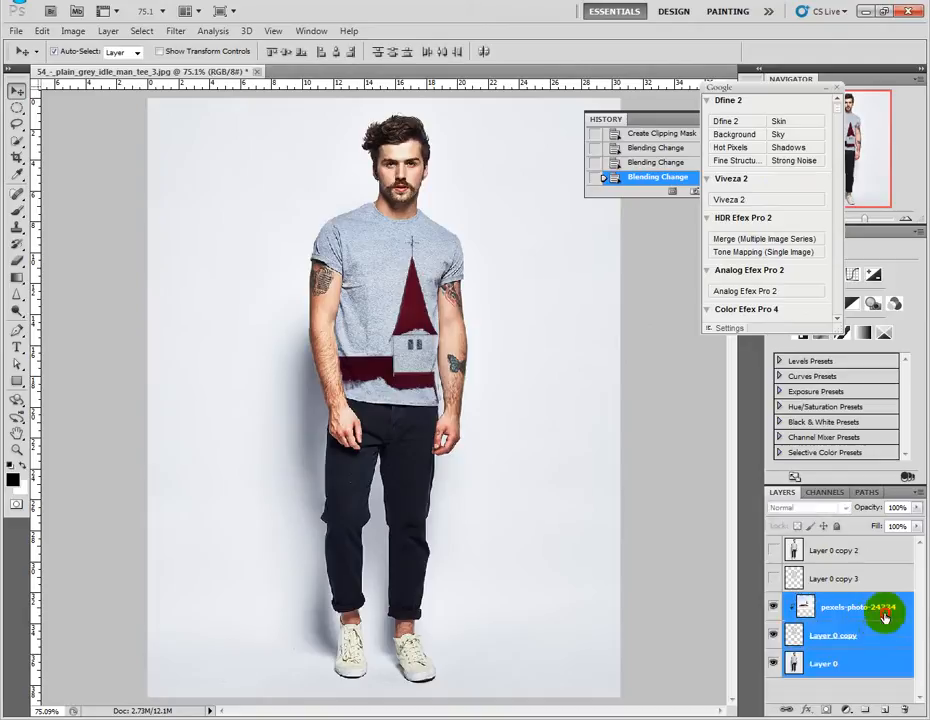
pyautogui.moveTo(833, 665); pyautogui.dragTo(884, 712)
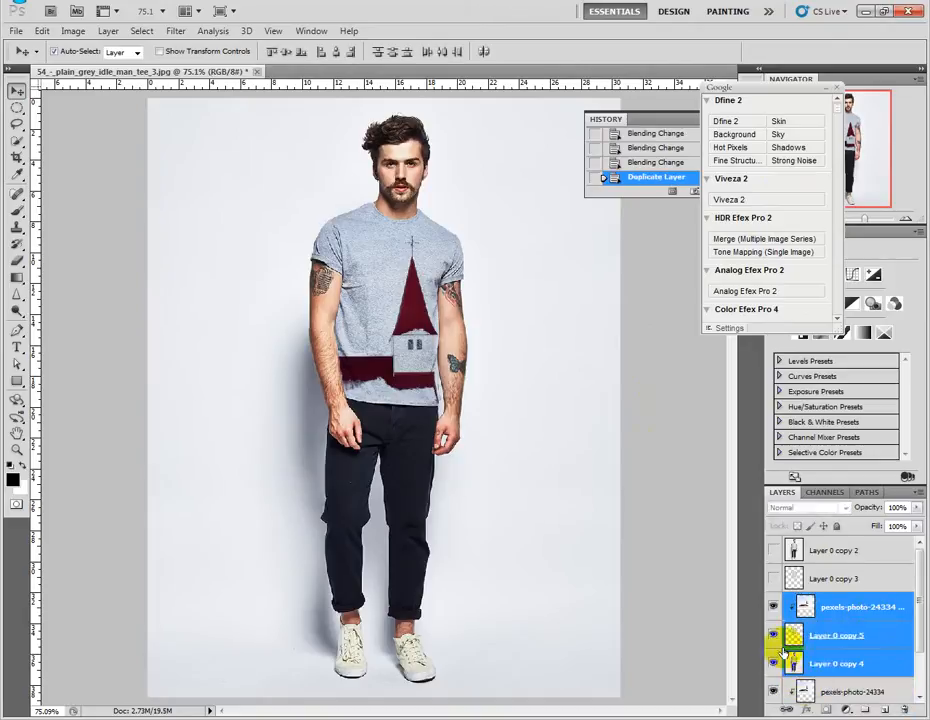
pyautogui.scroll(-1, 801, 640)
pyautogui.moveTo(773, 633); pyautogui.dragTo(773, 686)
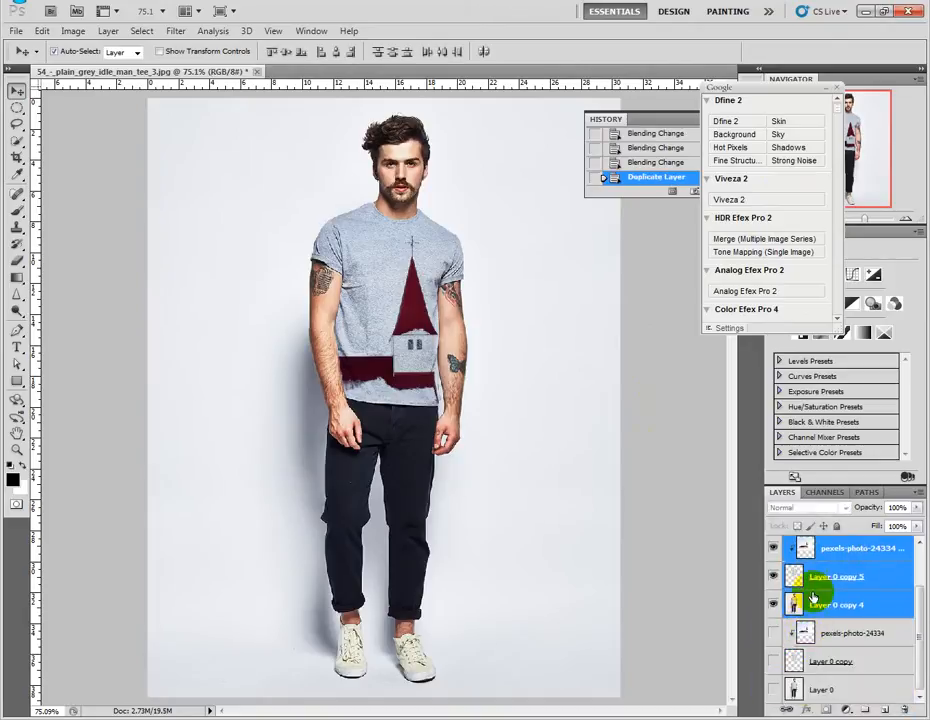
# Merge the three duplicated layers into one and release the merged layer's clipping mask.
pyautogui.scroll(1, 830, 595)
pyautogui.rightClick(845, 607)
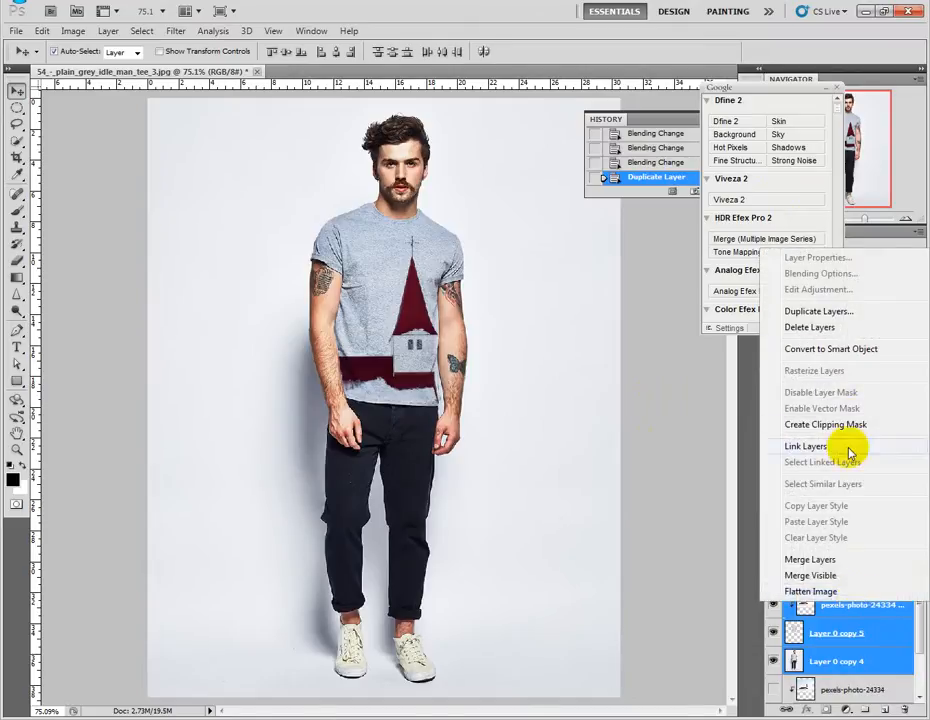
pyautogui.click(820, 560)
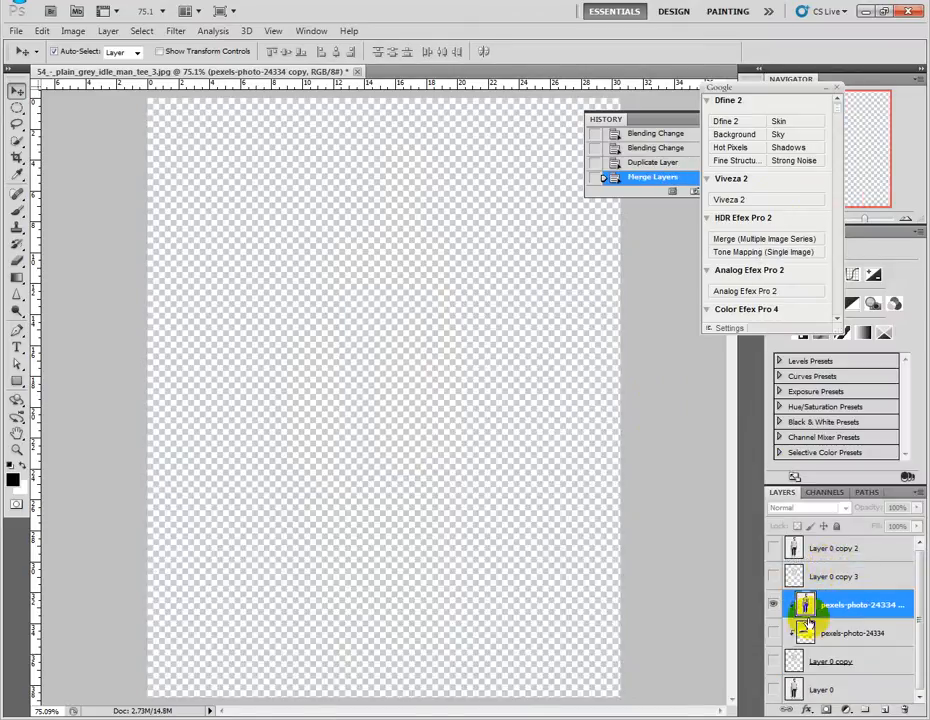
pyautogui.rightClick(882, 603)
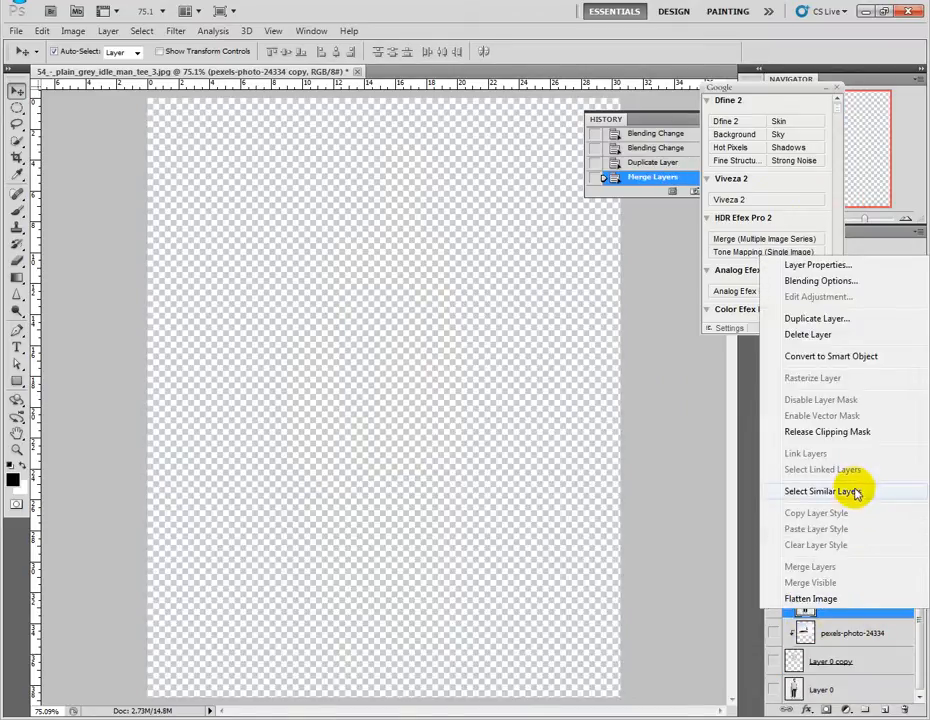
pyautogui.click(852, 432)
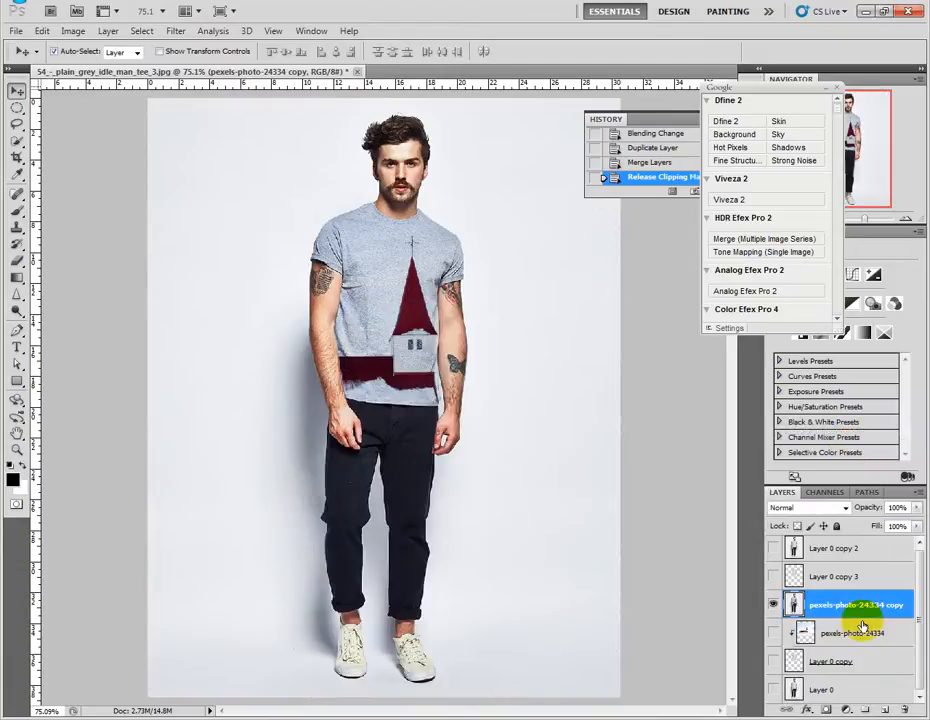
# Add a Levels adjustment layer above the merged image and set its black input level to 14.
pyautogui.click(845, 708)
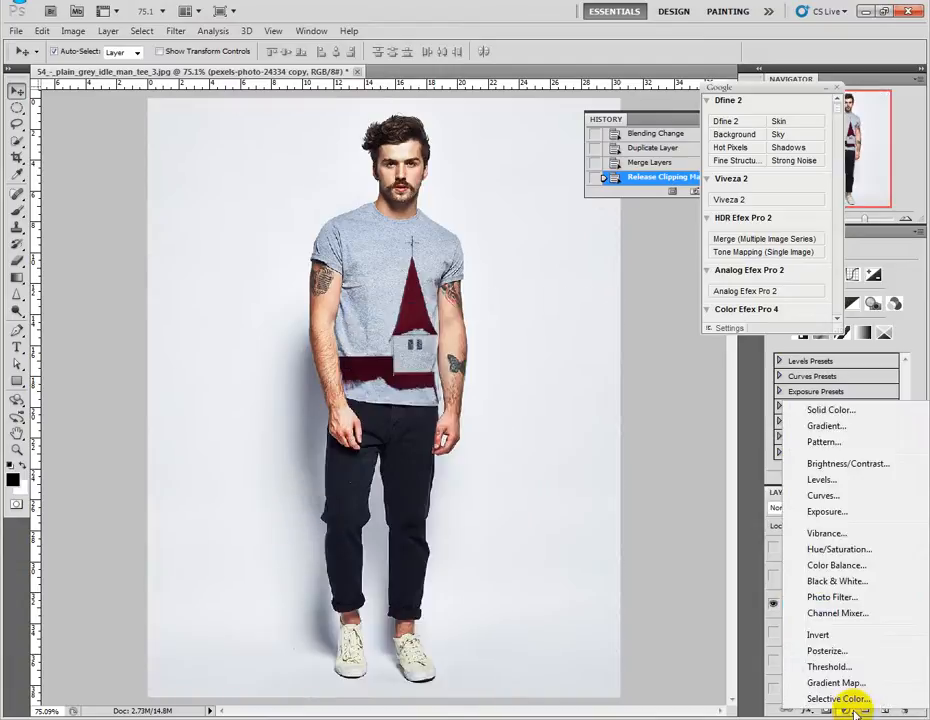
pyautogui.click(834, 482)
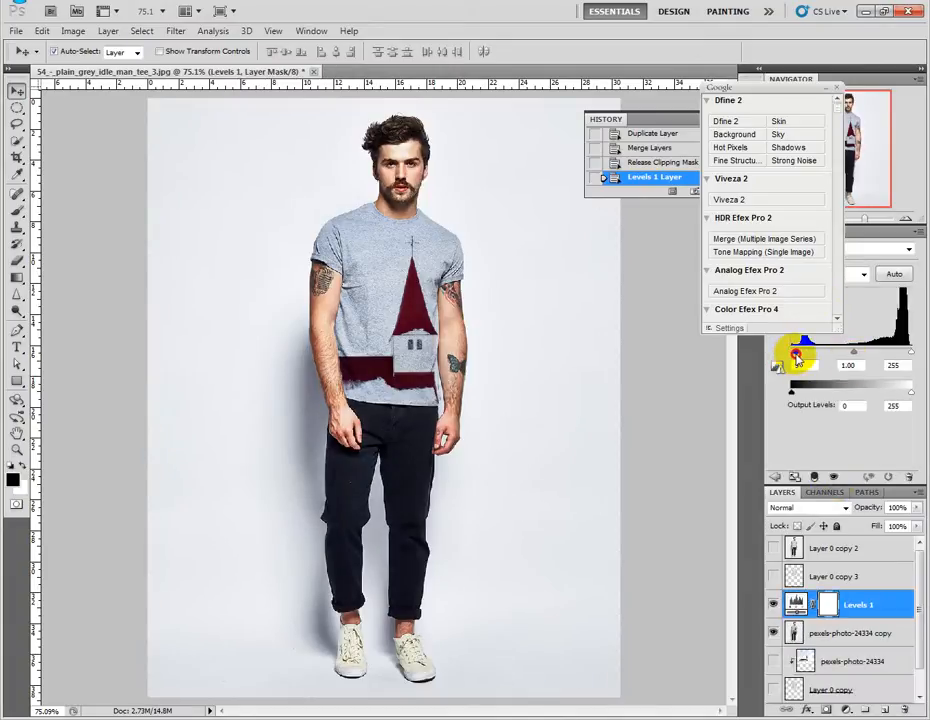
pyautogui.moveTo(800, 356); pyautogui.dragTo(799, 354)
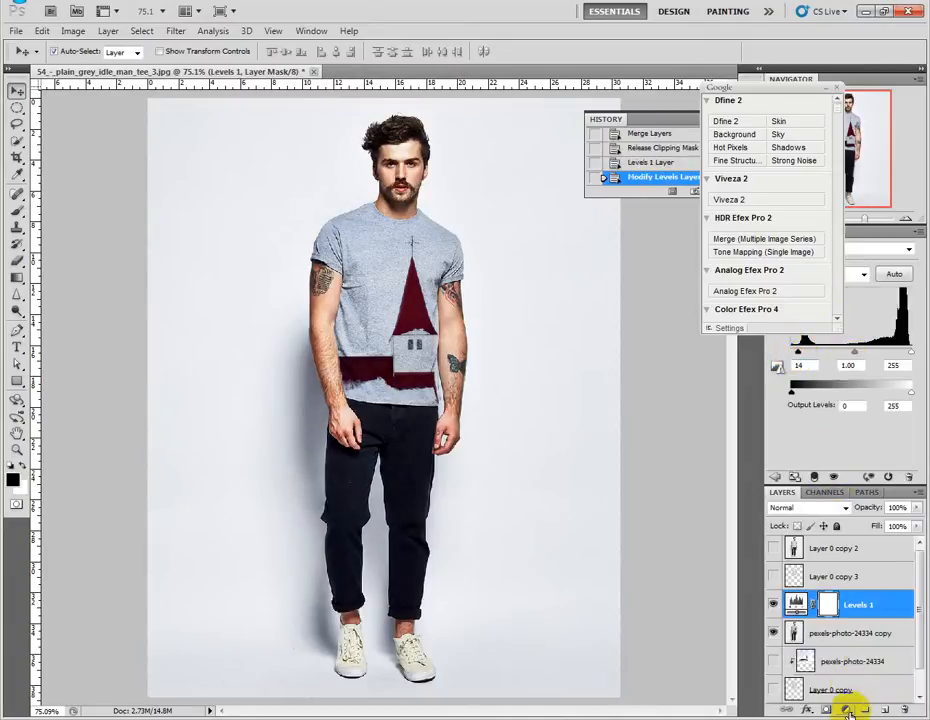
# Convert the Levels 1 adjustment and the merged image layer together into one smart object and rasterize it.
pyautogui.keyDown('shift'); pyautogui.click(870, 633); pyautogui.keyUp('shift')
pyautogui.rightClick(880, 600)
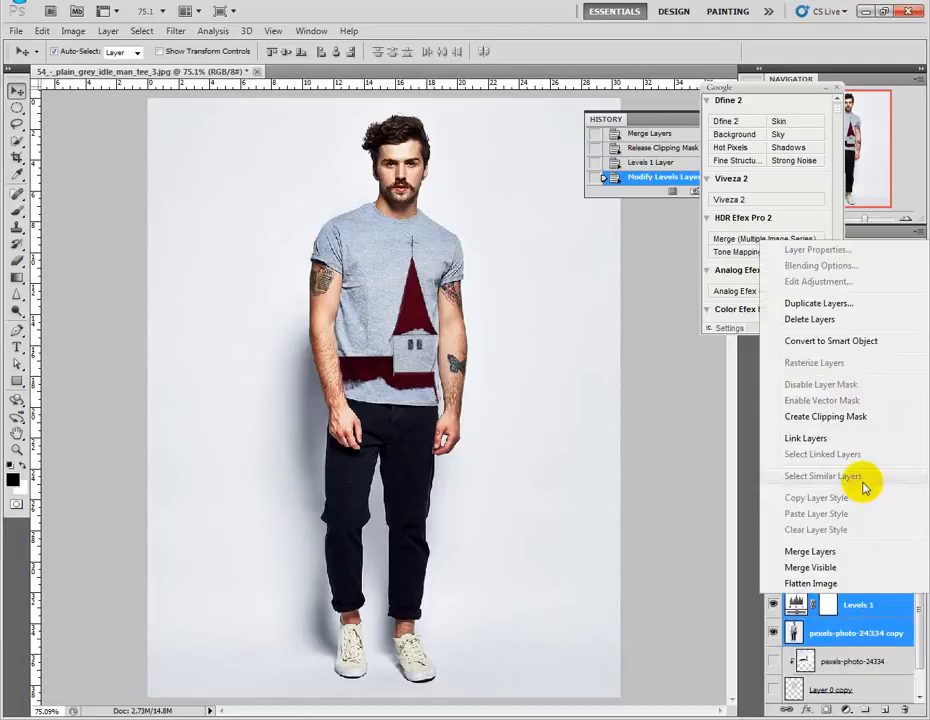
pyautogui.click(845, 341)
pyautogui.rightClick(868, 604)
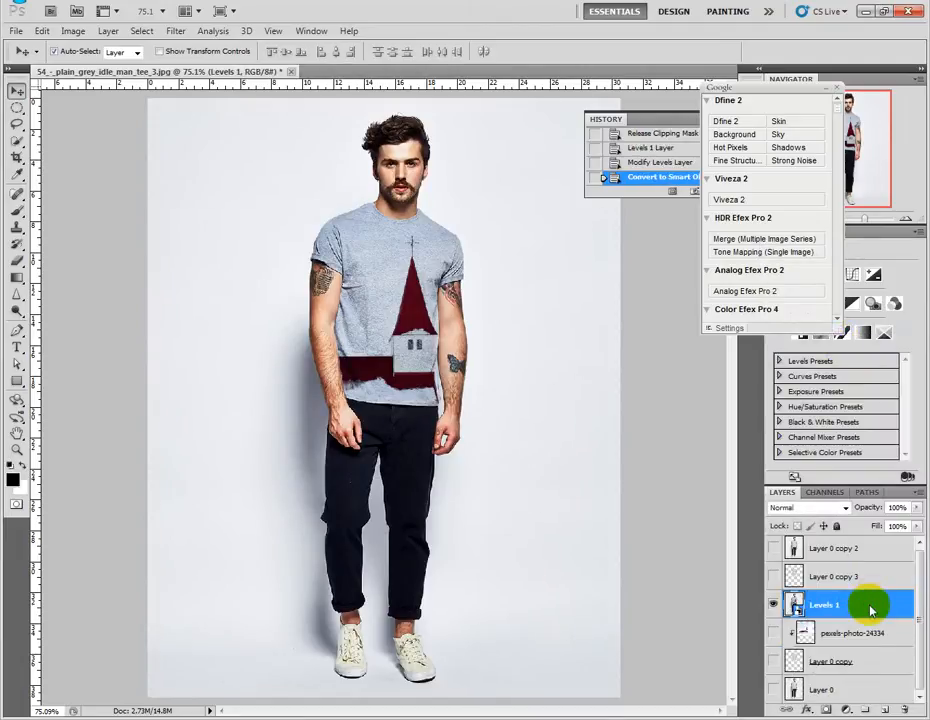
pyautogui.click(850, 375)
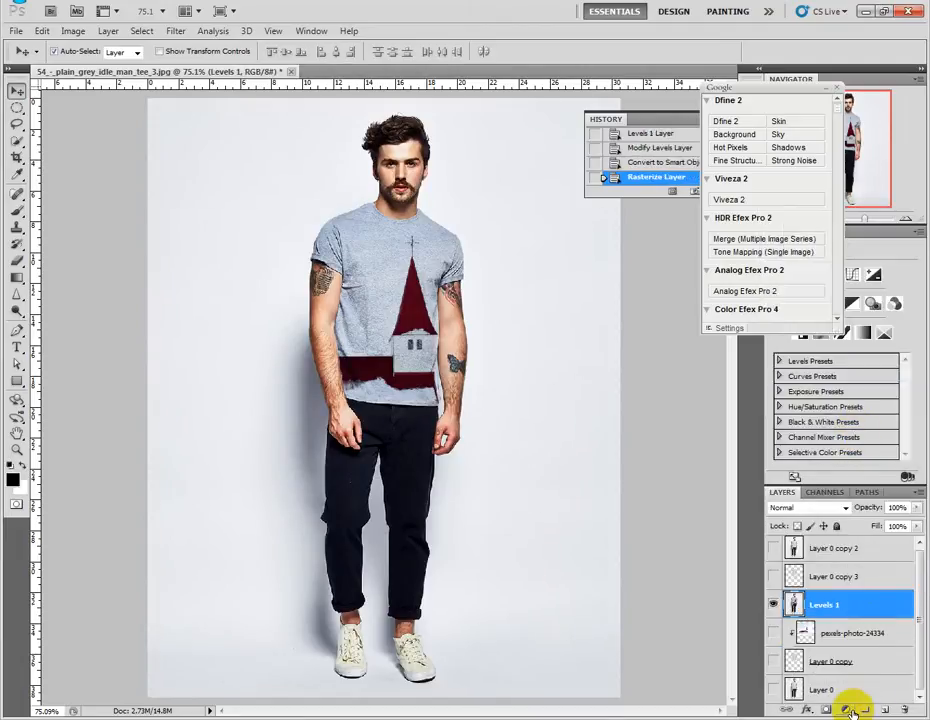
# Add a Curves adjustment layer above Levels 1 and try lowering its RGB curve to output 59 at input 75.
pyautogui.click(846, 709)
pyautogui.click(845, 494)
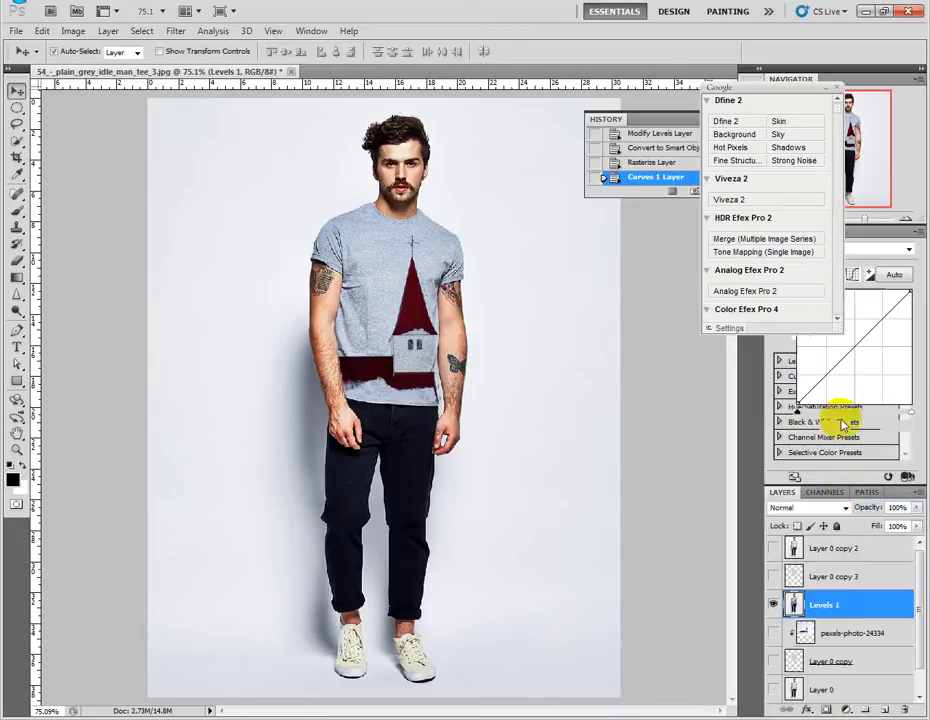
pyautogui.moveTo(827, 372); pyautogui.dragTo(832, 380)
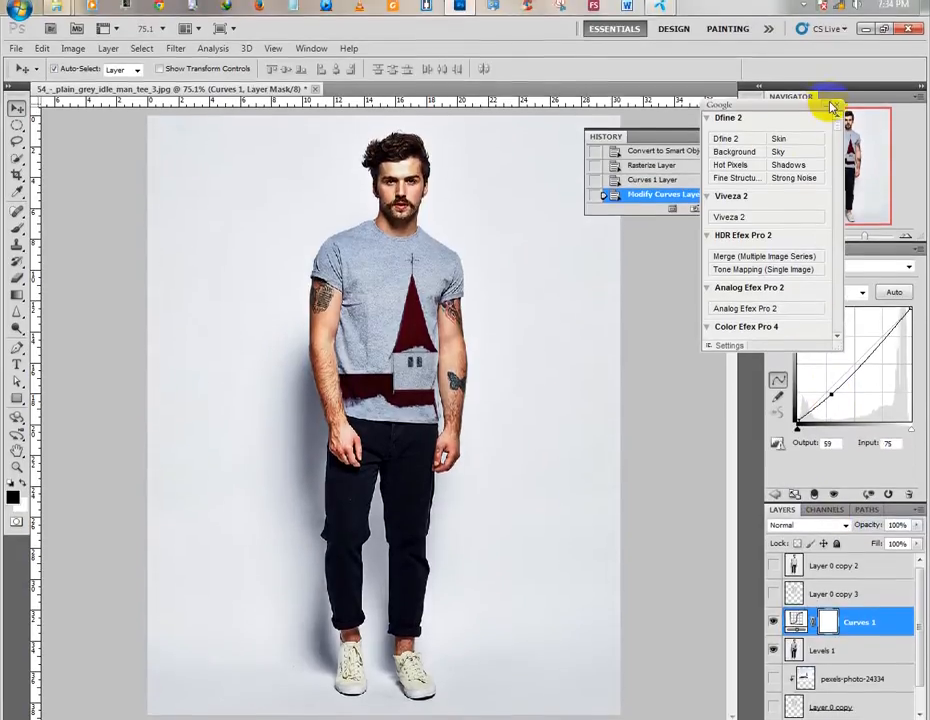
pyautogui.click(826, 88)
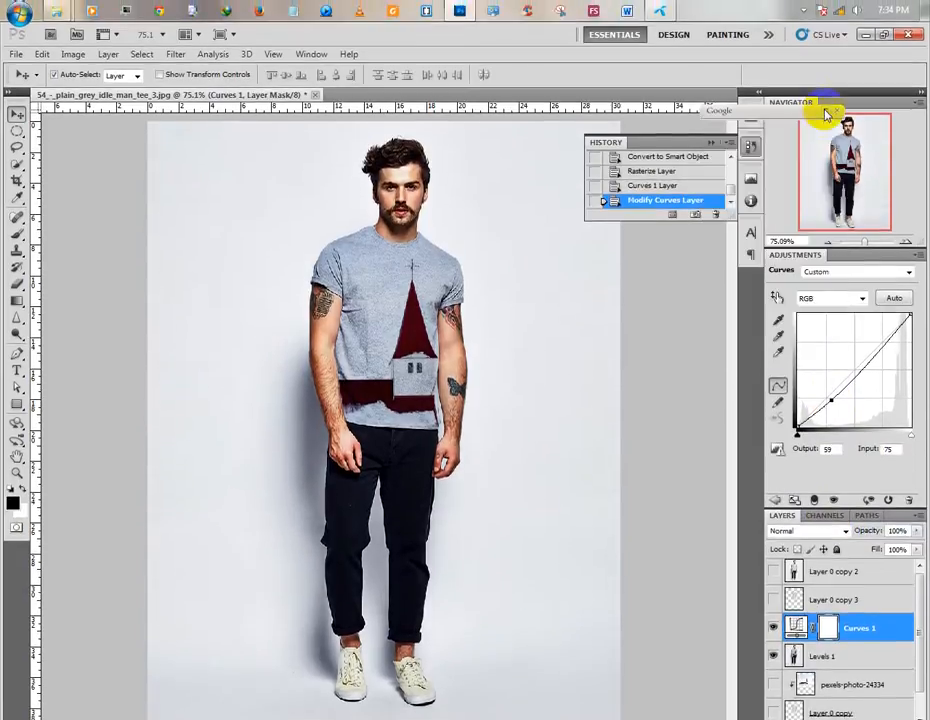
pyautogui.hotkey('ctrl', 'z')
# Raise the darker tones of the Red channel curve and place a second point at input 176, output 173.
pyautogui.click(841, 299)
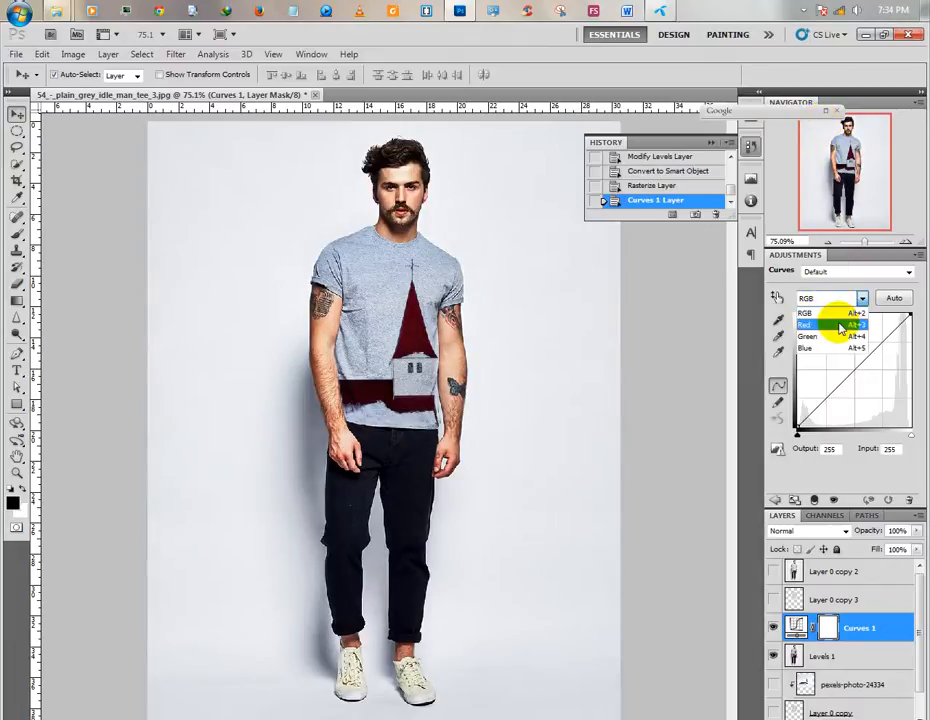
pyautogui.click(841, 325)
pyautogui.moveTo(832, 386); pyautogui.dragTo(832, 383)
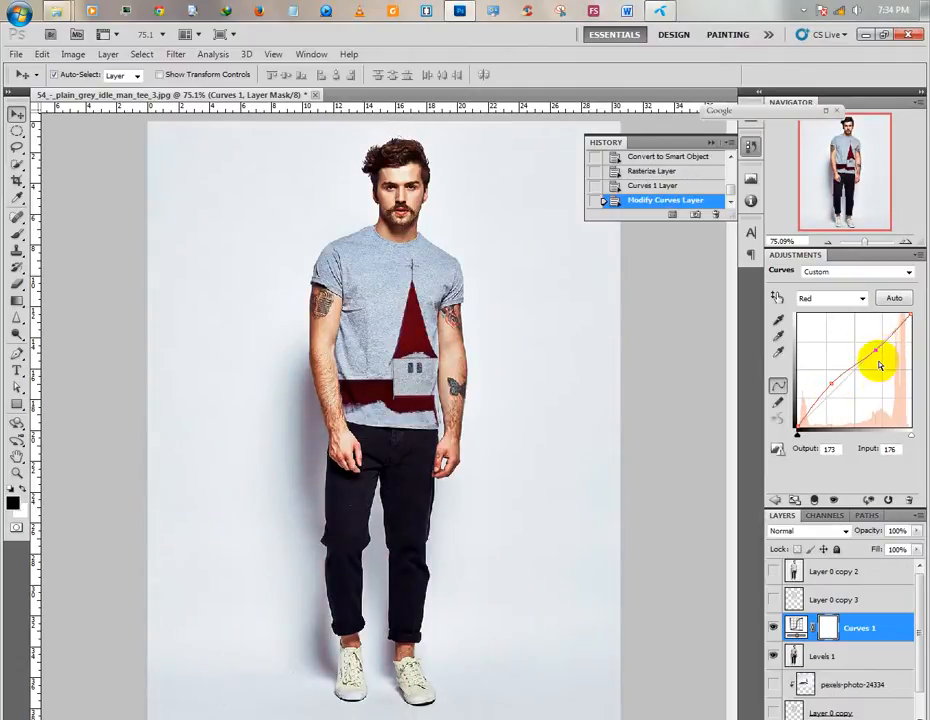
# Convert the Curves 1 adjustment and the Levels 1 image layer together into one smart object and rasterize it.
pyautogui.rightClick(866, 627)
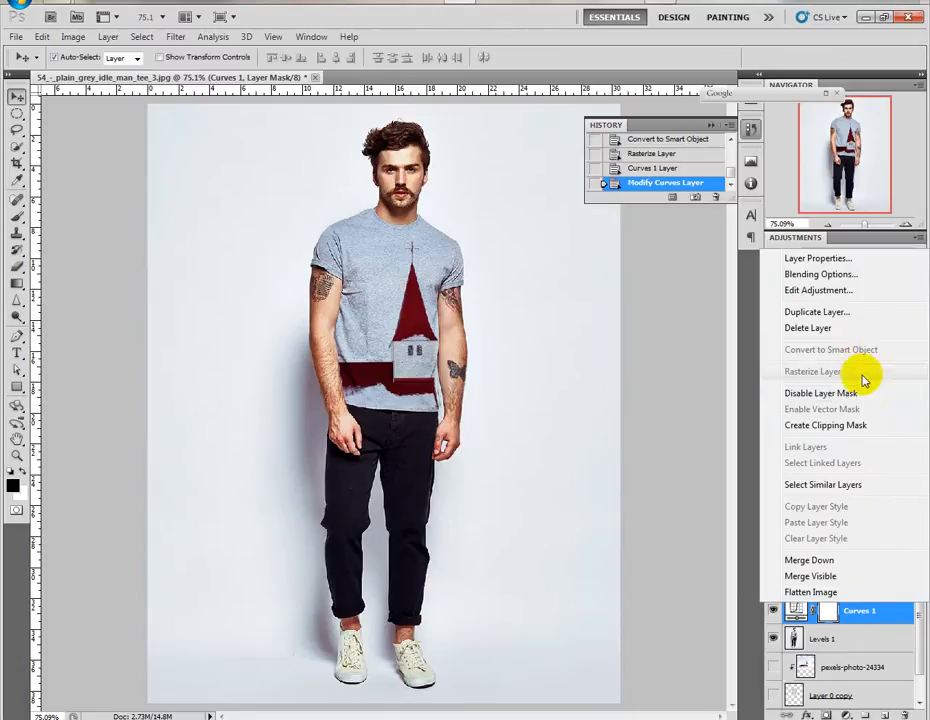
pyautogui.click(877, 631)
pyautogui.keyDown('ctrl'); pyautogui.click(873, 633); pyautogui.keyUp('ctrl')
pyautogui.rightClick(873, 630)
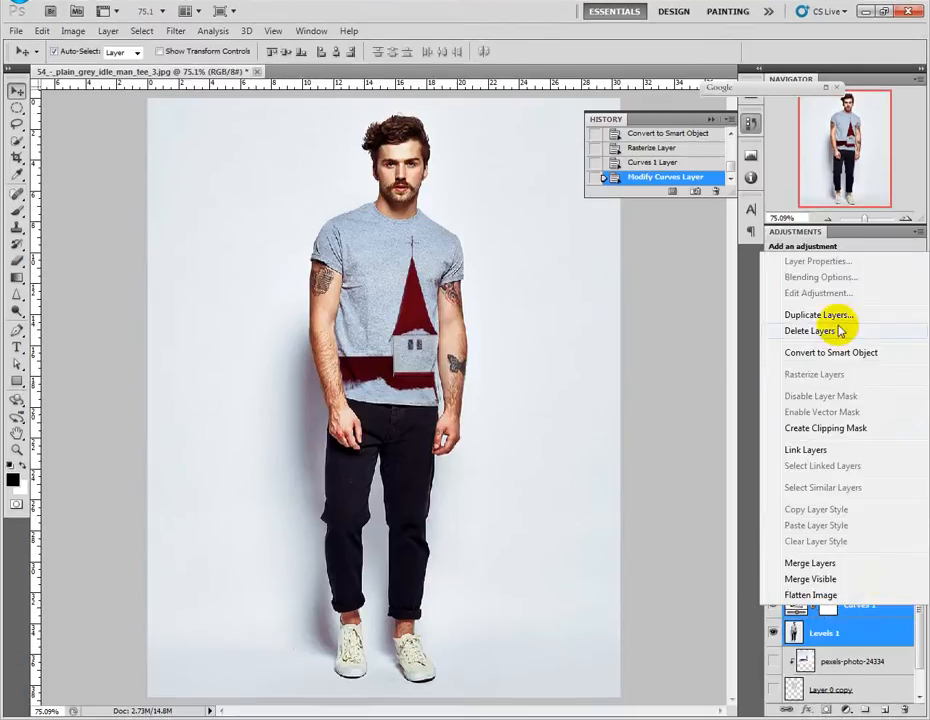
pyautogui.click(838, 354)
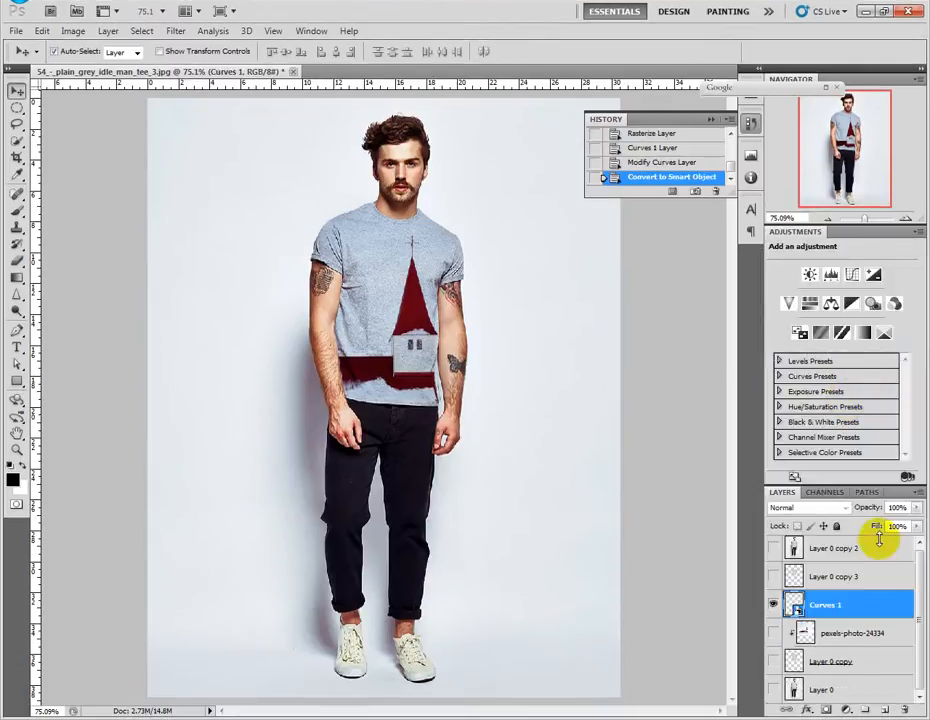
pyautogui.rightClick(857, 602)
pyautogui.click(829, 371)
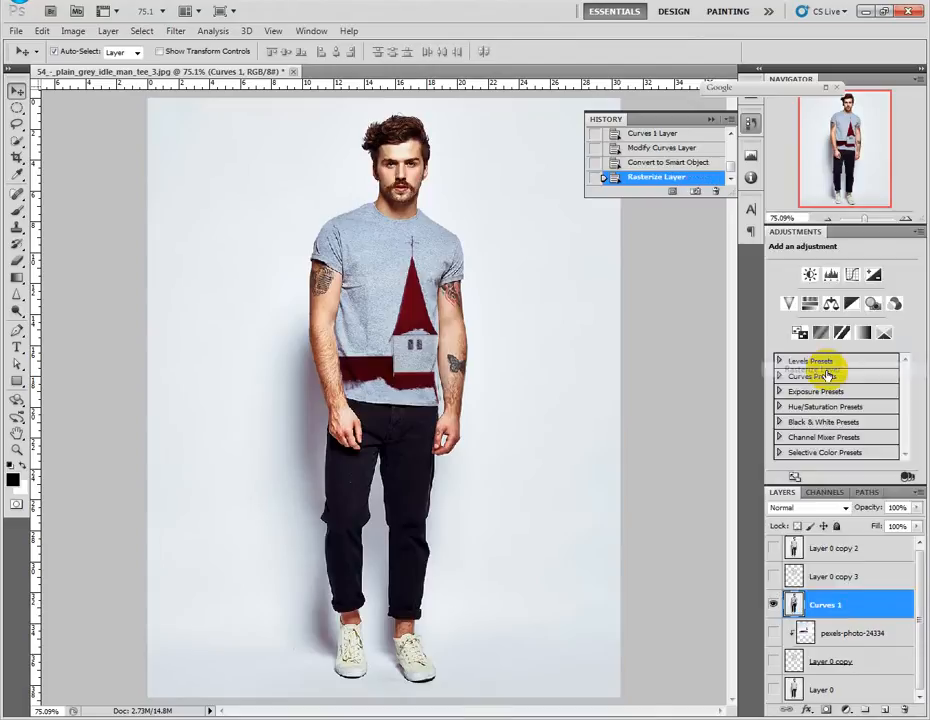
# Duplicate the Curves 1 layer and apply a Gaussian Blur with a 0.5-pixel radius to the copy.
pyautogui.moveTo(861, 602); pyautogui.dragTo(886, 708)
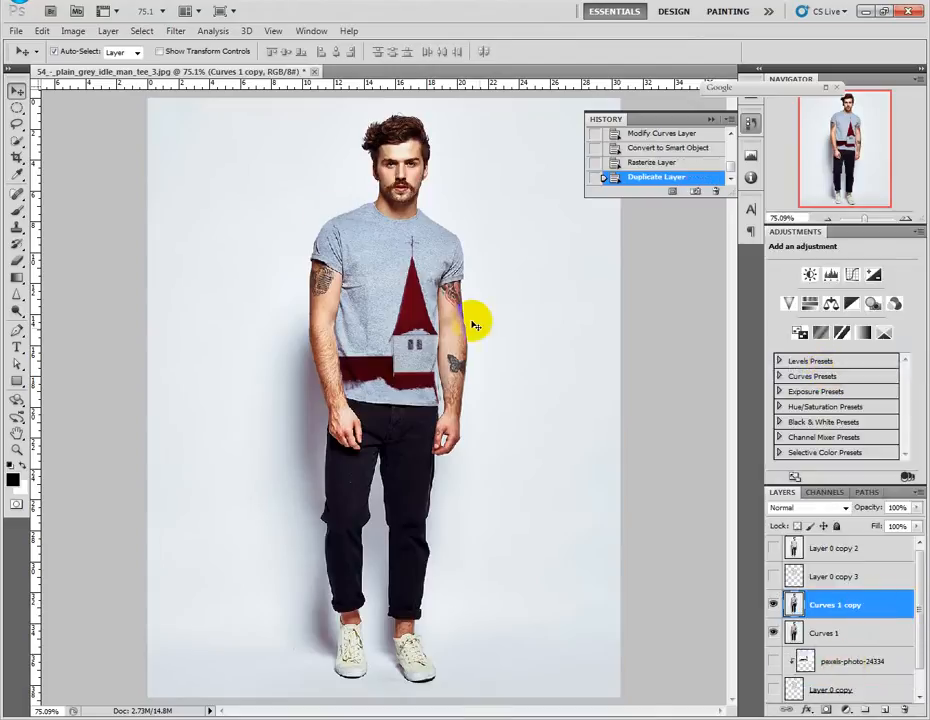
pyautogui.click(180, 33)
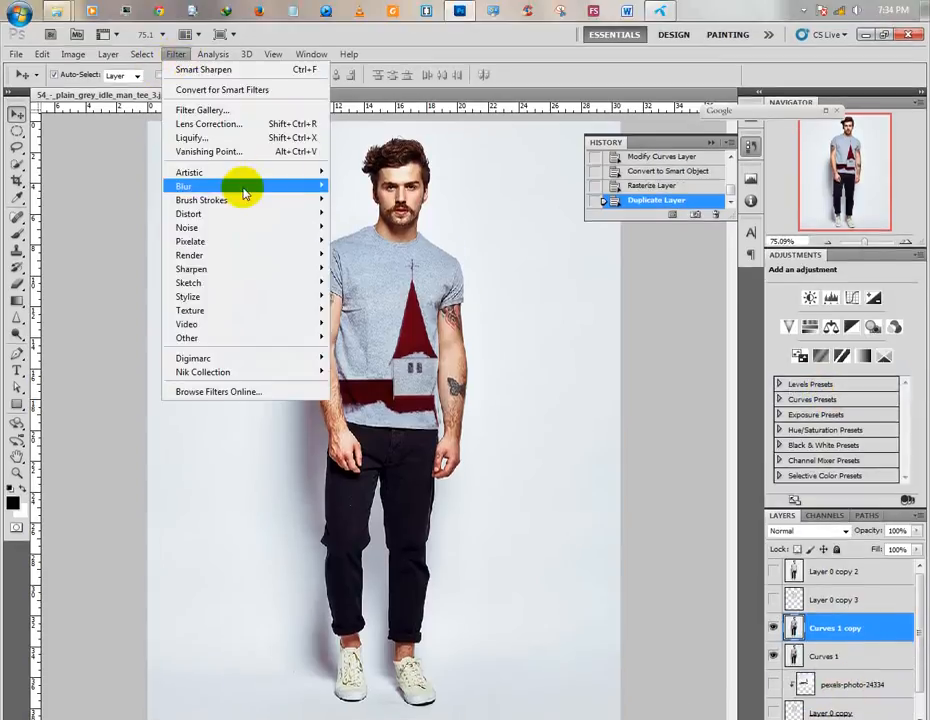
pyautogui.moveTo(310, 190)
pyautogui.click(350, 241)
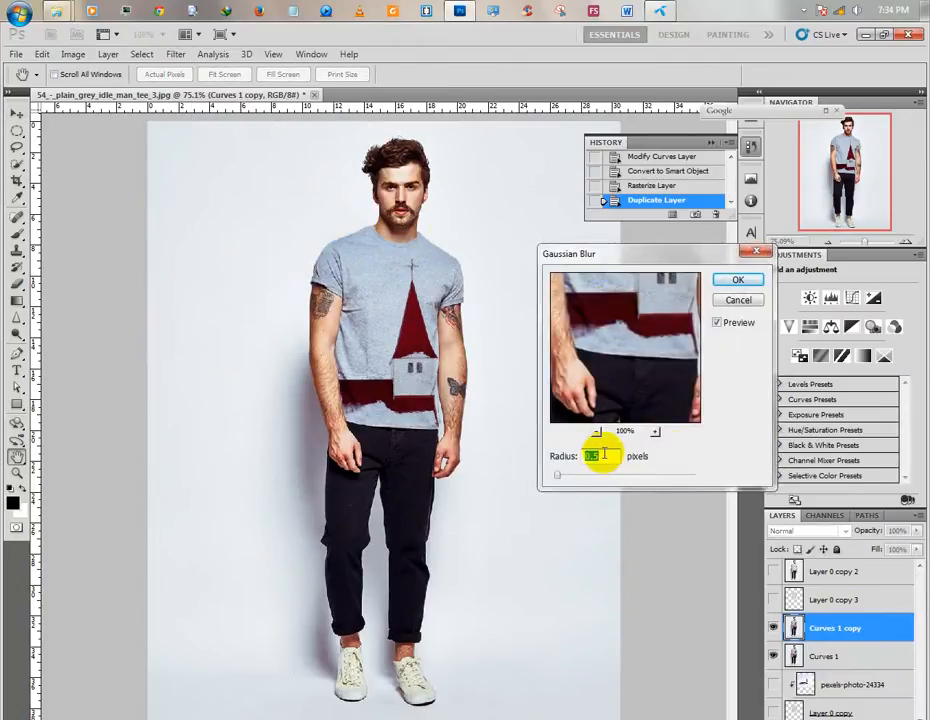
pyautogui.click(733, 275)
# Apply advanced Smart Sharpen to Curves 1 copy with 55% amount, 1.7 px radius and Gaussian Blur removal, checking the Shadow and Highlight settings.
pyautogui.click(175, 54)
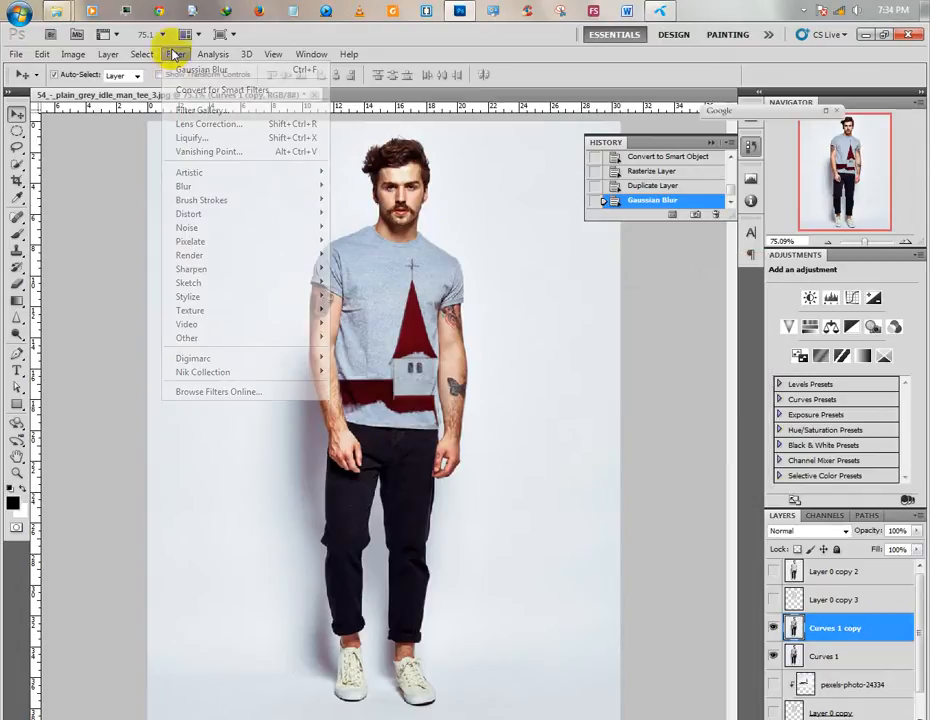
pyautogui.moveTo(249, 270)
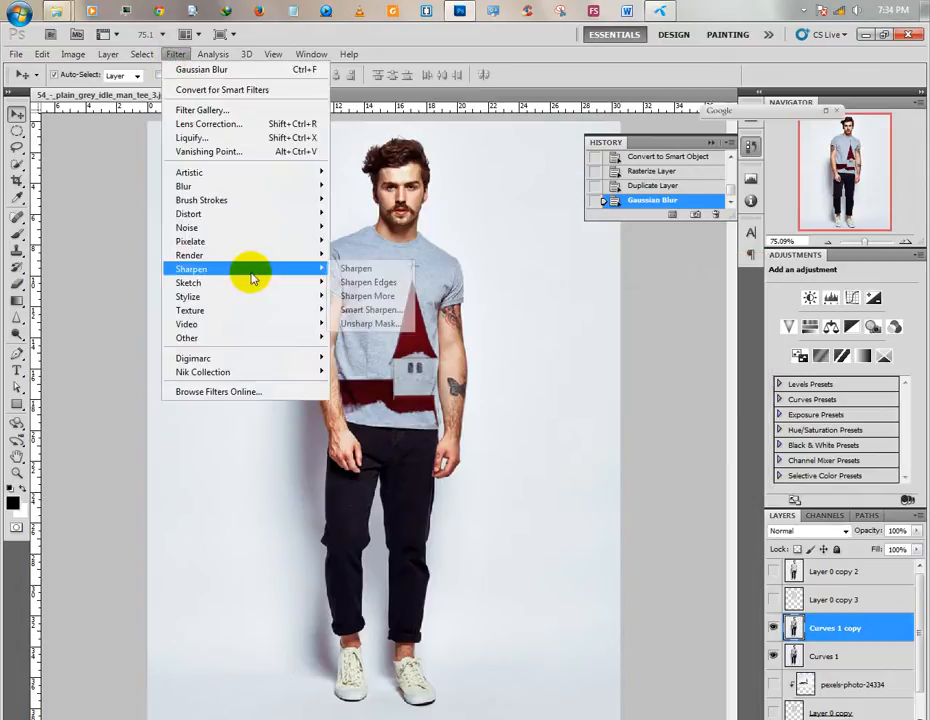
pyautogui.click(371, 311)
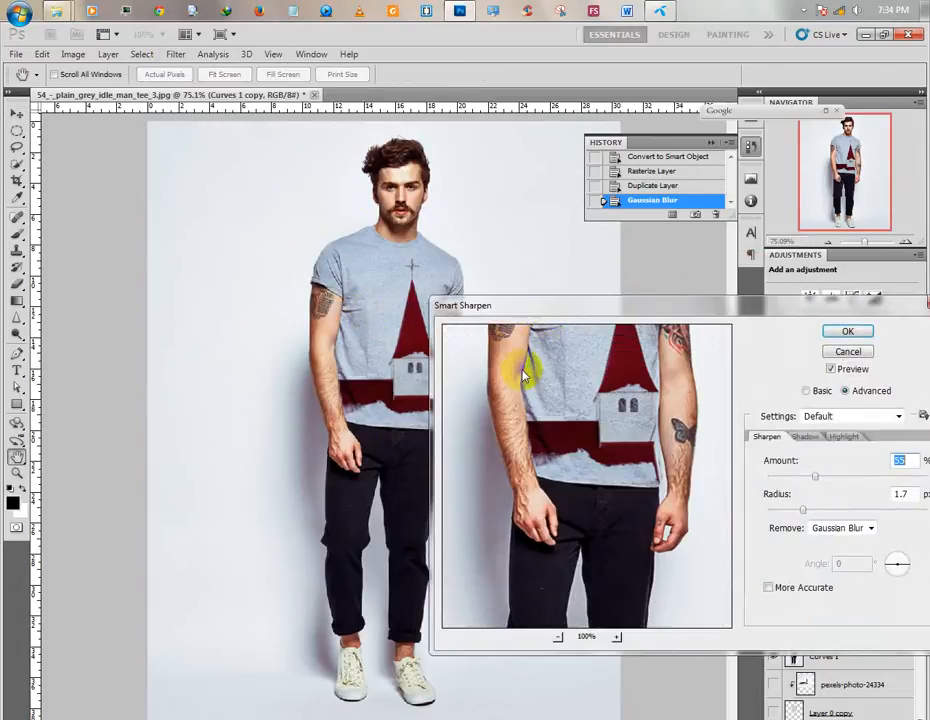
pyautogui.moveTo(608, 304); pyautogui.dragTo(535, 318)
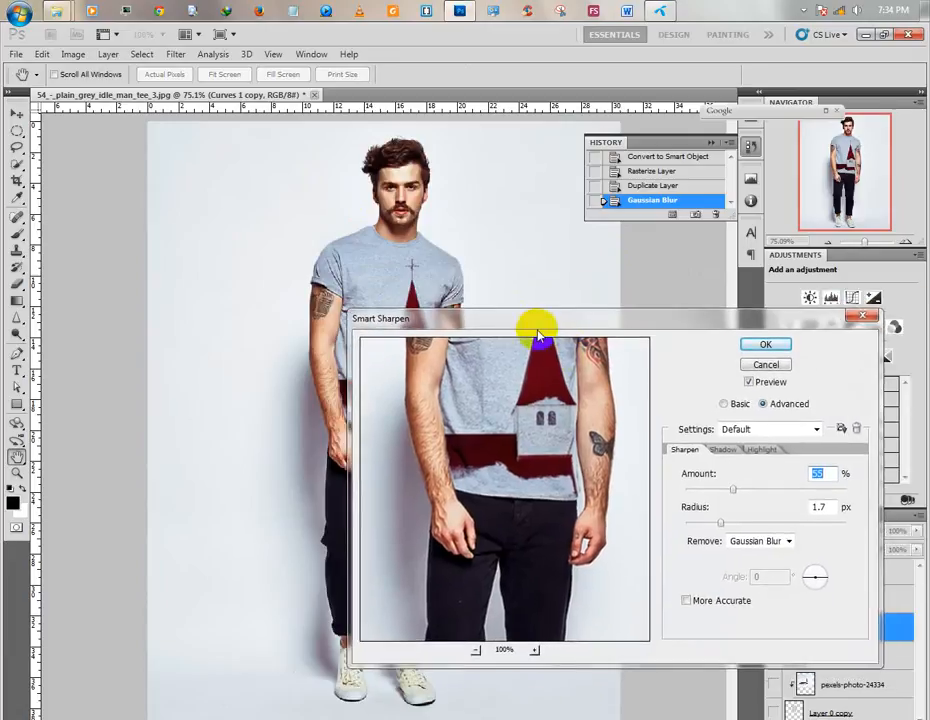
pyautogui.click(722, 449)
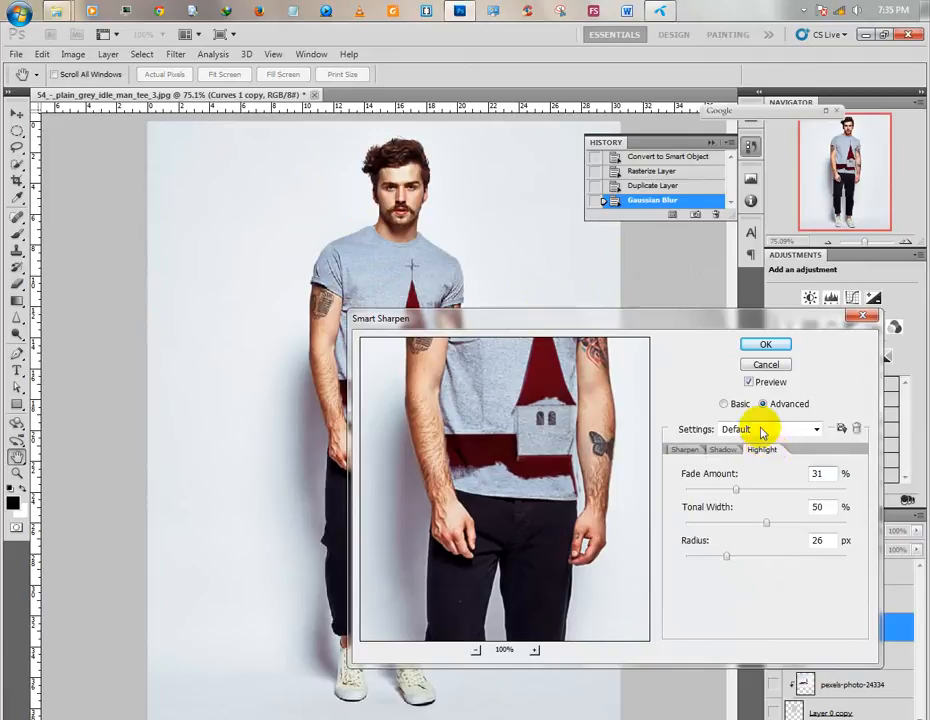
pyautogui.click(758, 430)
pyautogui.click(756, 430)
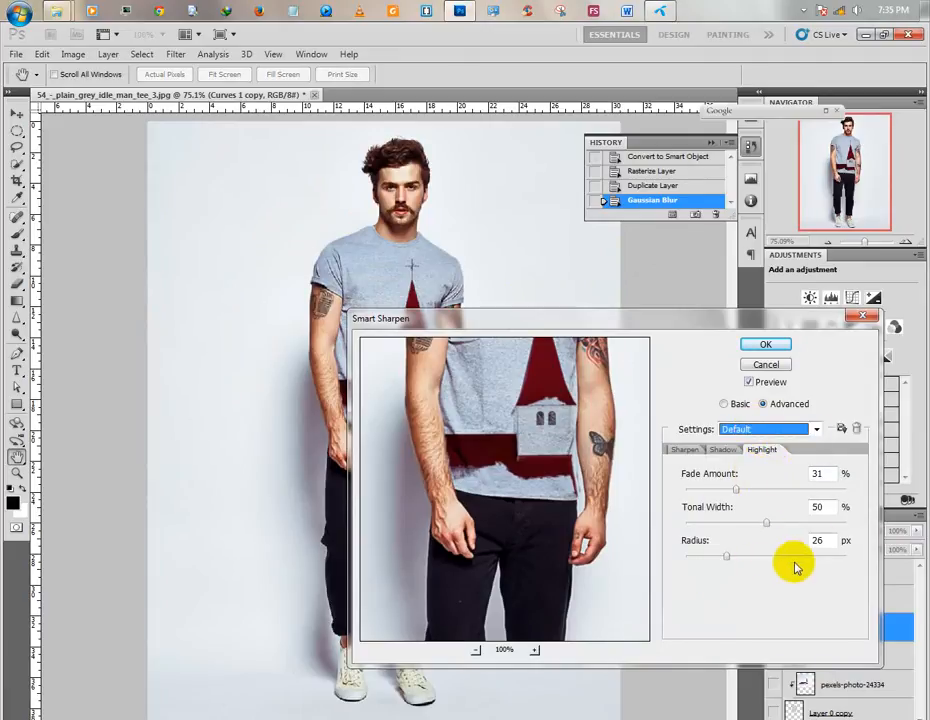
pyautogui.click(724, 451)
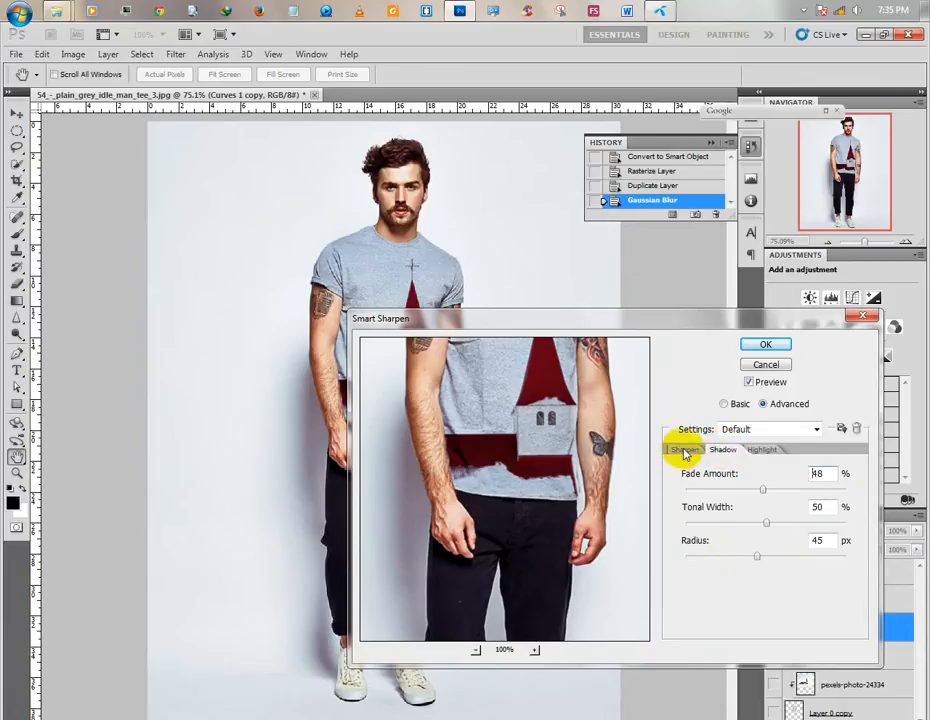
pyautogui.click(685, 449)
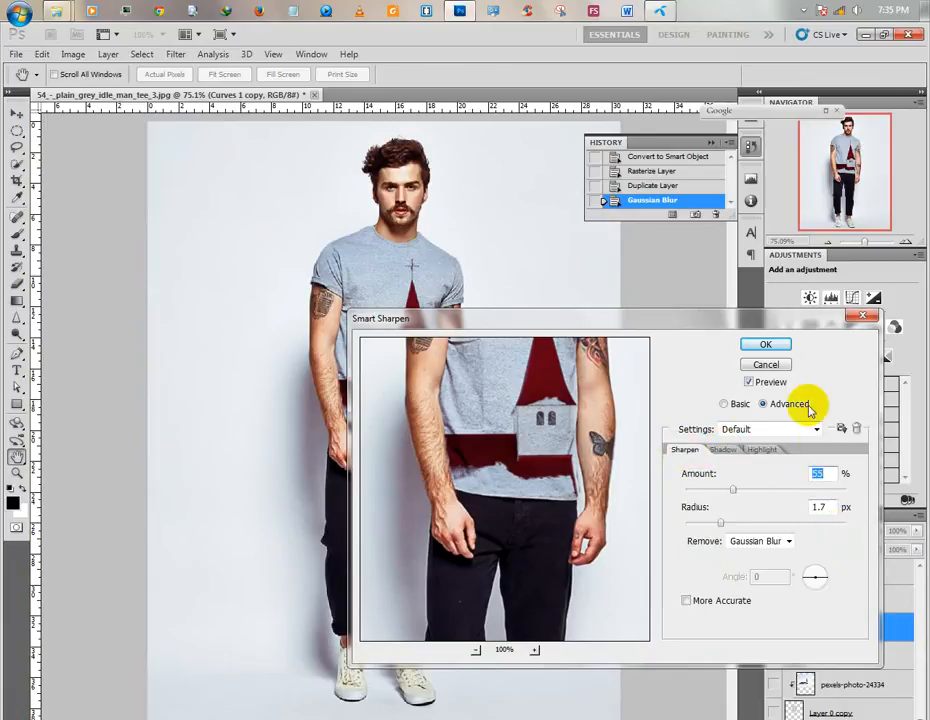
pyautogui.click(761, 345)
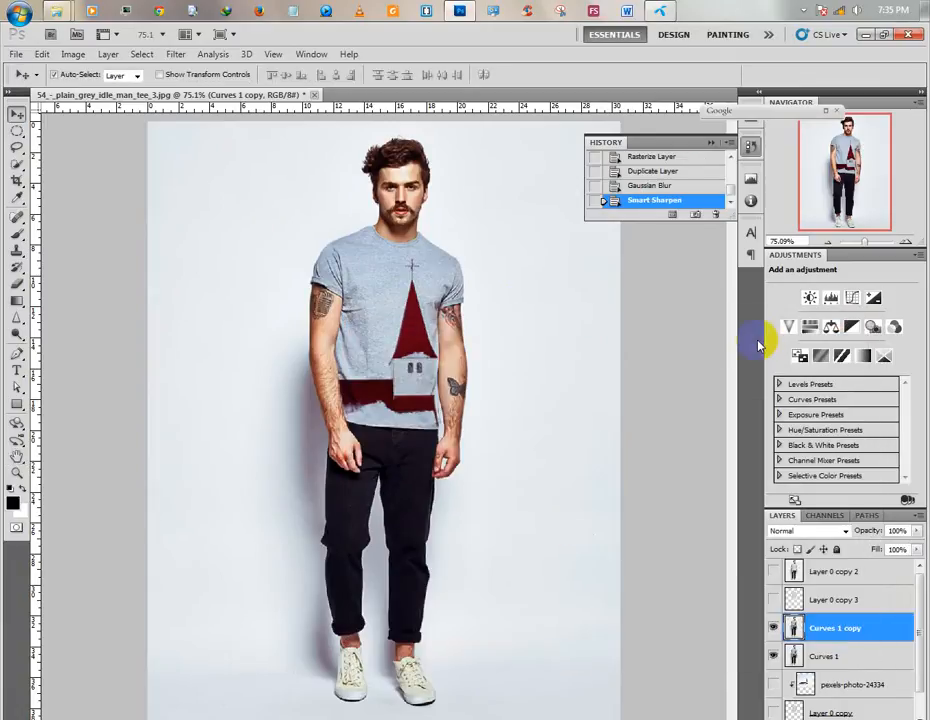